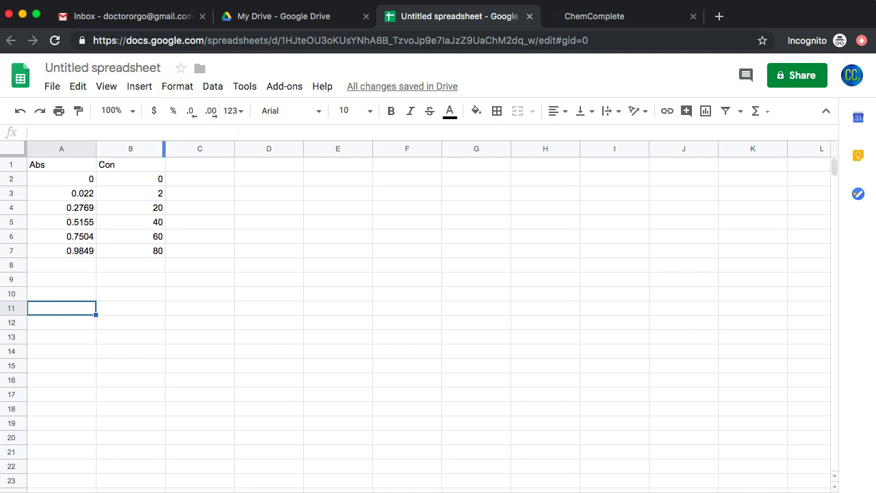
# Insert a chart into the sheet and place it beside the Abs and Con data columns.
pyautogui.click(139, 86)
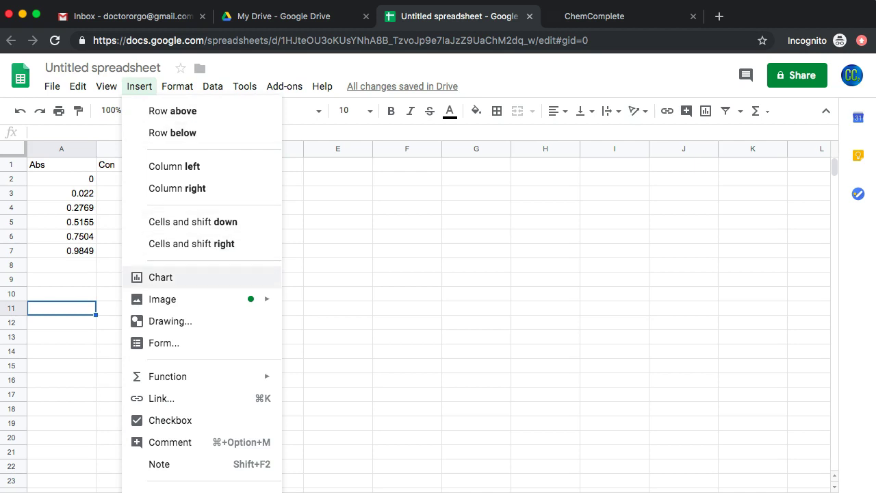
pyautogui.click(160, 278)
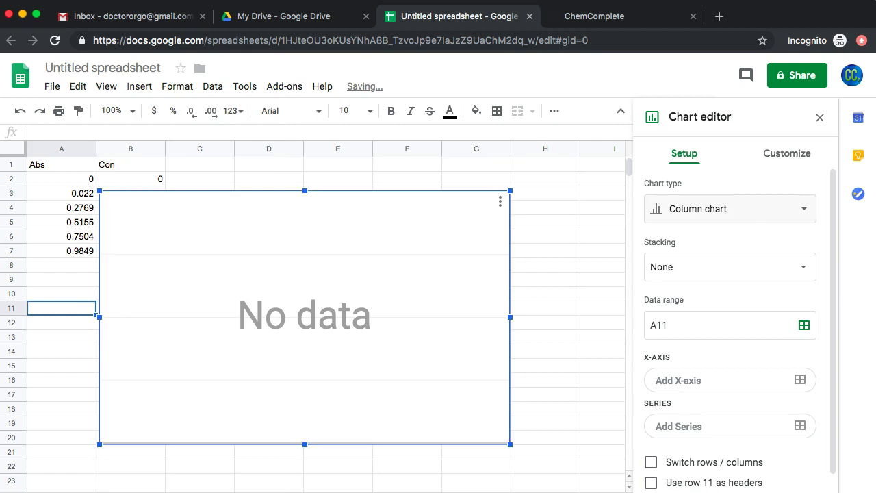
pyautogui.moveTo(304, 317); pyautogui.dragTo(391, 308)
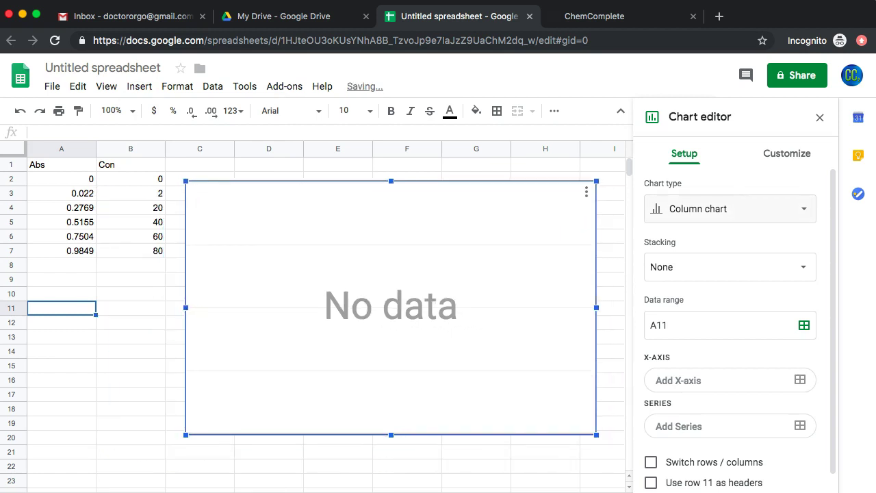
# Change the chart type to Scatter chart.
pyautogui.click(729, 209)
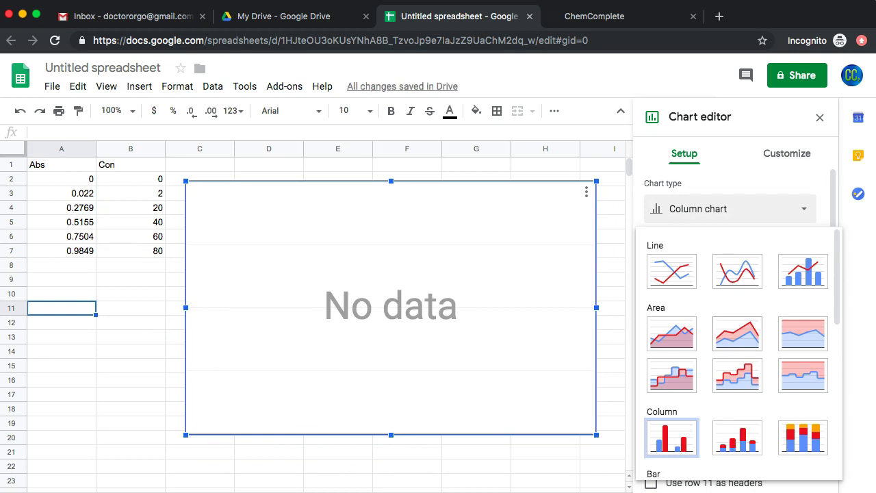
pyautogui.scroll(-3, 736, 339)
pyautogui.scroll(-2, 684, 349)
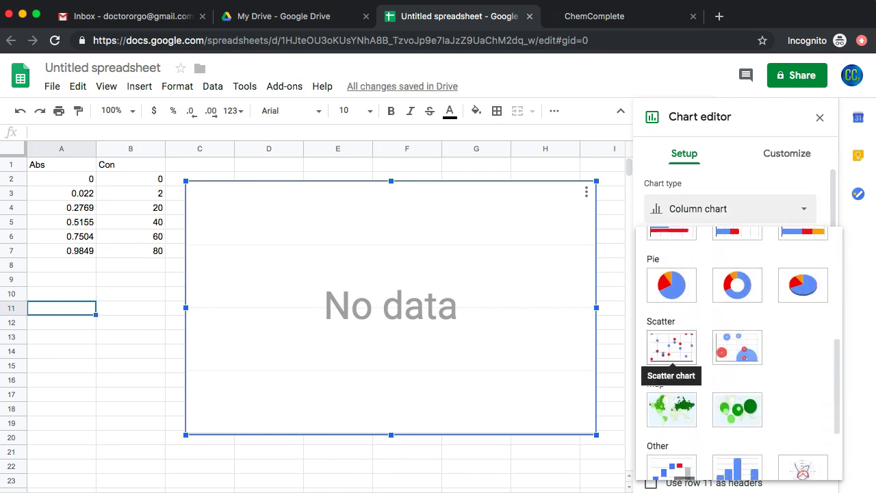
pyautogui.click(671, 347)
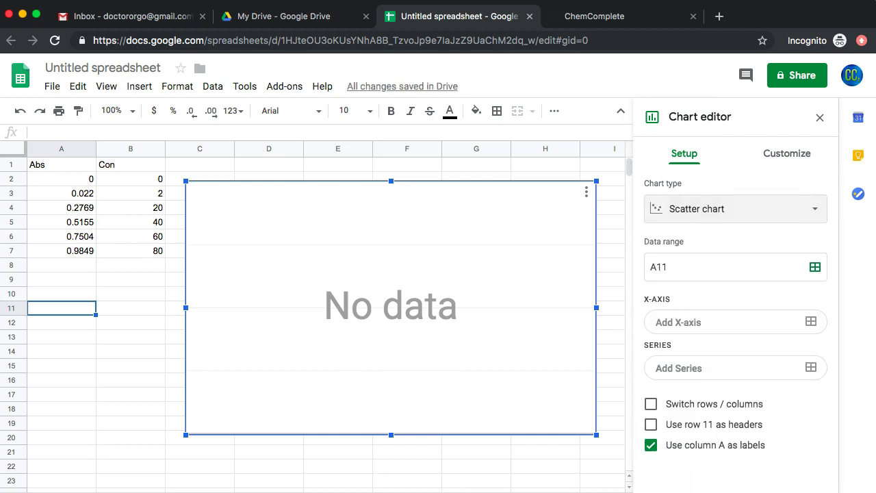
pyautogui.click(61, 178)
pyautogui.moveTo(61, 179); pyautogui.dragTo(61, 251)
pyautogui.click(130, 307)
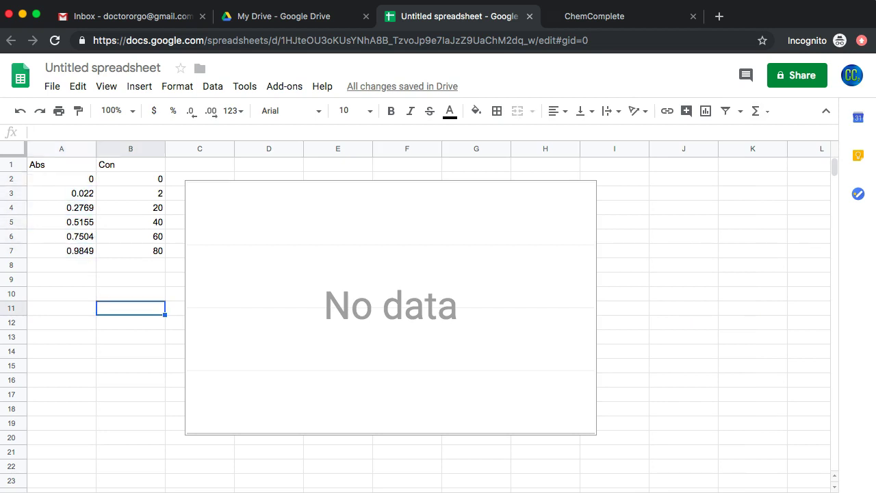
pyautogui.click(61, 179)
pyautogui.doubleClick(390, 307)
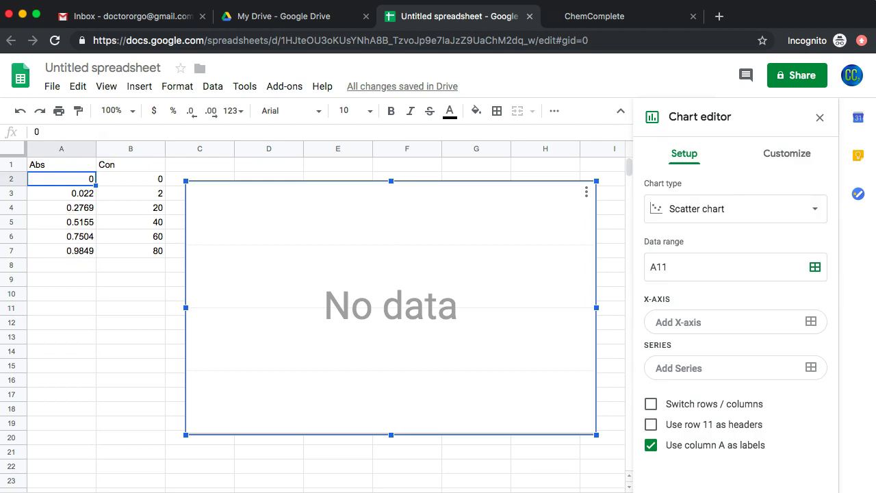
# Replace the chart's data range with the Abs values in A2:A7.
pyautogui.click(814, 267)
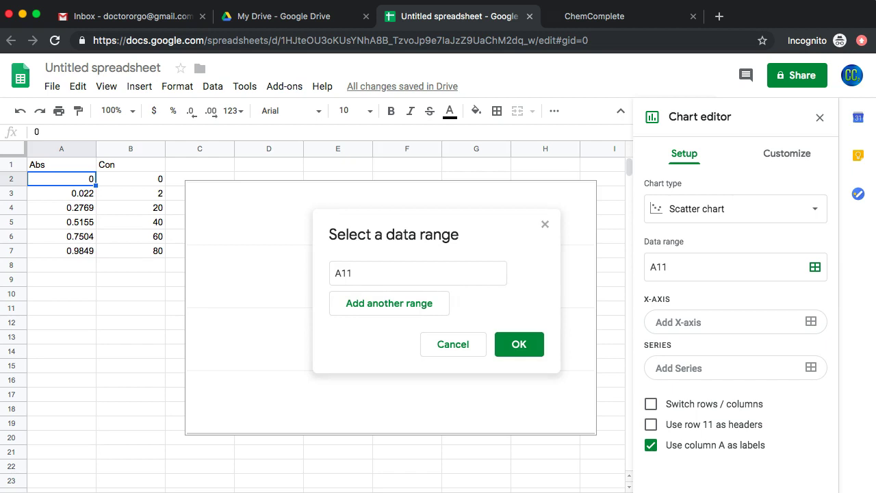
pyautogui.press('BackSpace')
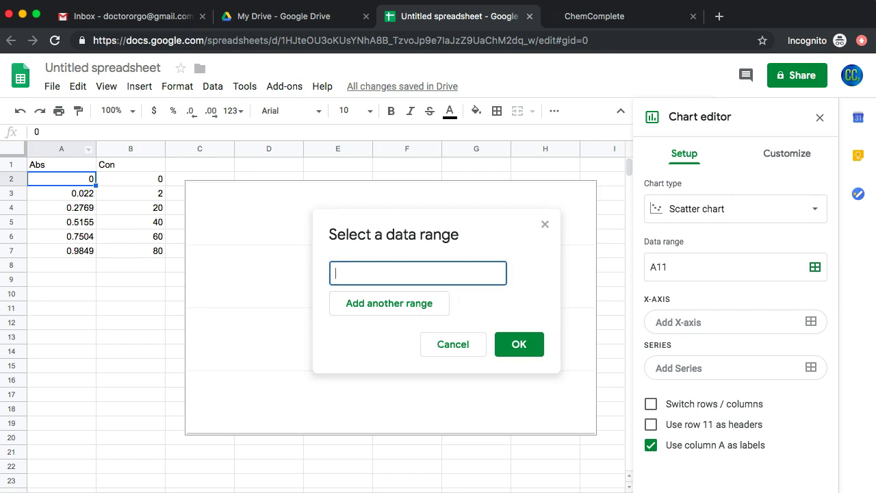
pyautogui.click(61, 178)
pyautogui.moveTo(61, 178); pyautogui.dragTo(61, 251)
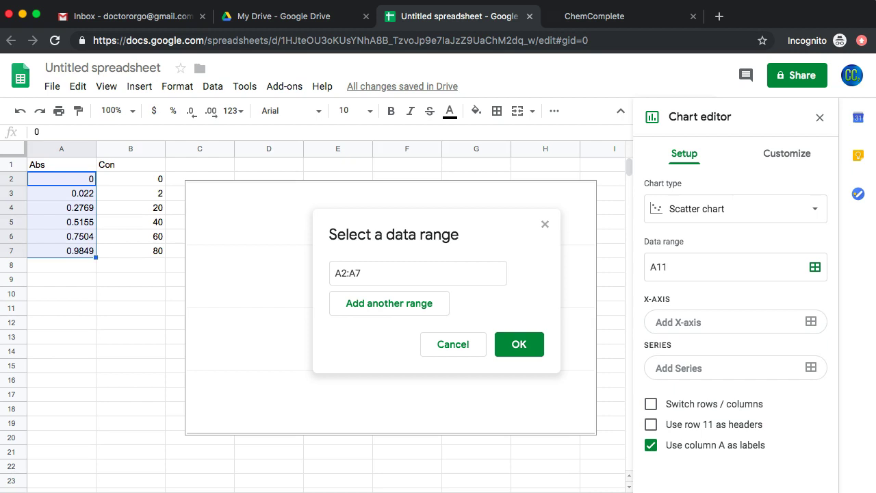
# Try to append the Con values B2:B7 to the A2:A7 data range.
pyautogui.click(362, 273)
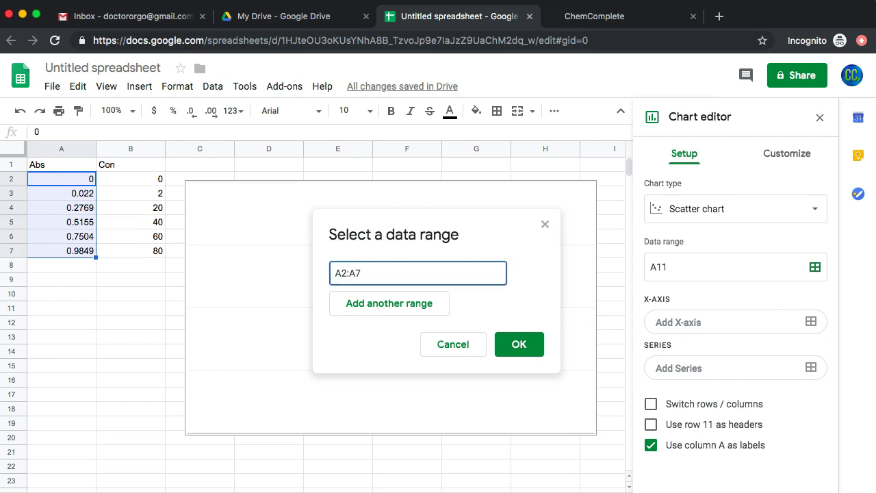
pyautogui.write(',')
pyautogui.moveTo(130, 179); pyautogui.dragTo(130, 251)
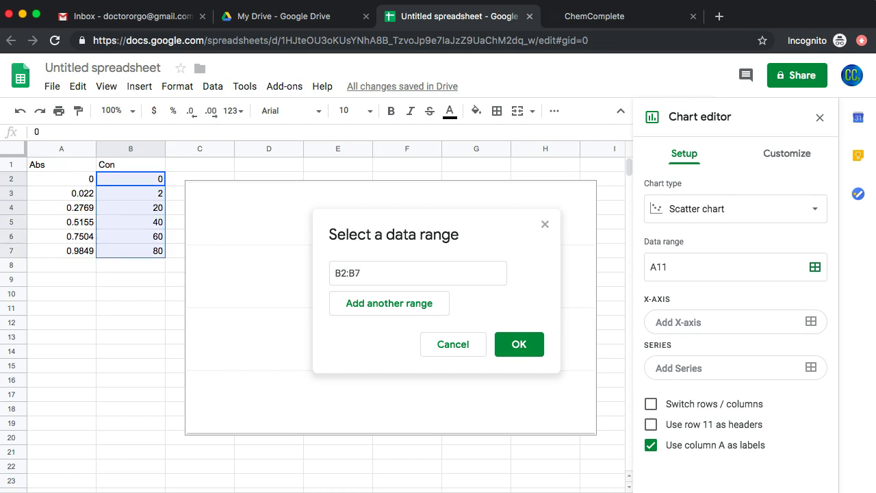
pyautogui.moveTo(61, 178); pyautogui.dragTo(61, 251)
pyautogui.doubleClick(61, 250)
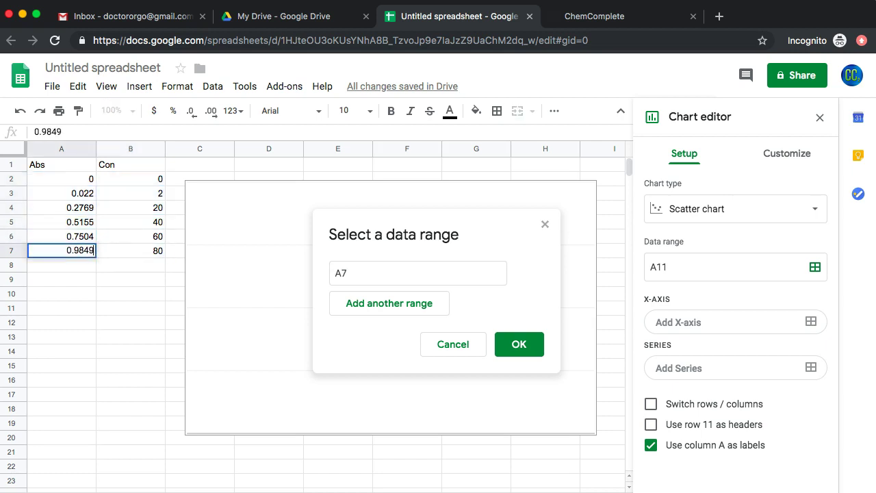
# Select A2:A7 as the data range and add B2:B7 as a second range.
pyautogui.moveTo(95, 179); pyautogui.dragTo(95, 250)
pyautogui.click(389, 303)
pyautogui.moveTo(130, 179); pyautogui.dragTo(130, 251)
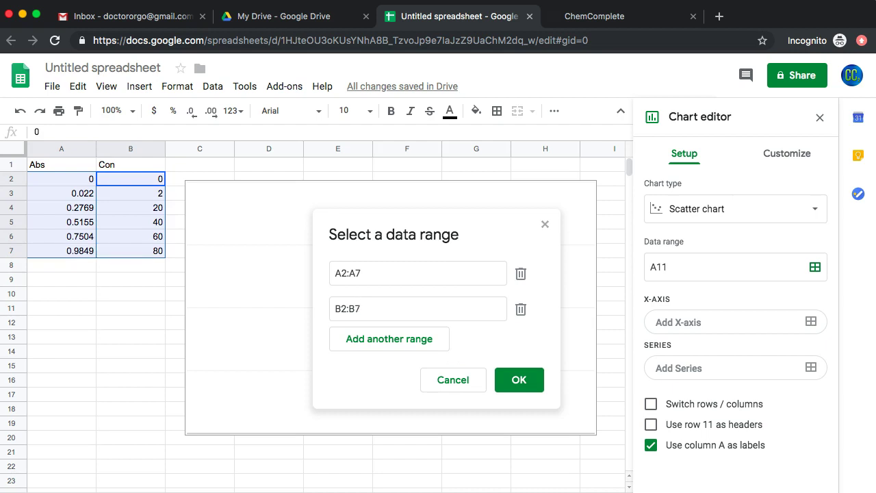
# Combine both ranges into the single entry A2:A7, B2:B7, remove the separate second range and apply the selection.
pyautogui.moveTo(360, 308); pyautogui.dragTo(334, 309)
pyautogui.press('super+c')
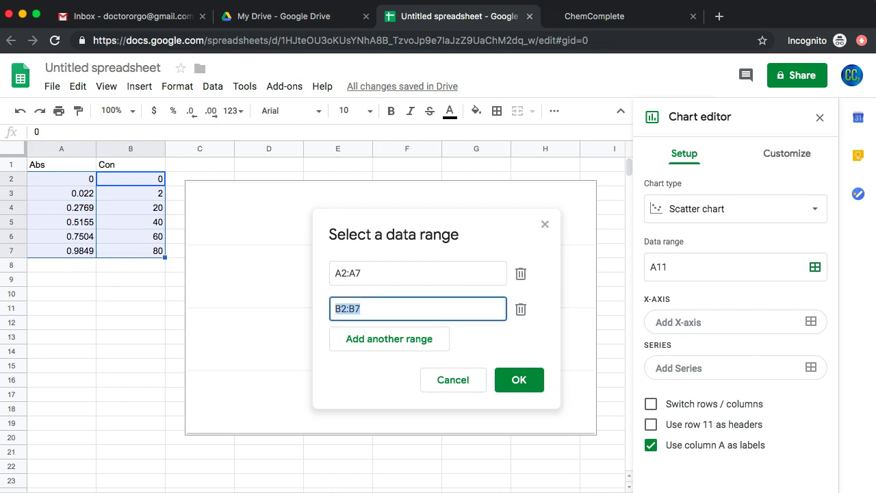
pyautogui.click(361, 273)
pyautogui.write(',')
pyautogui.press('super+v')
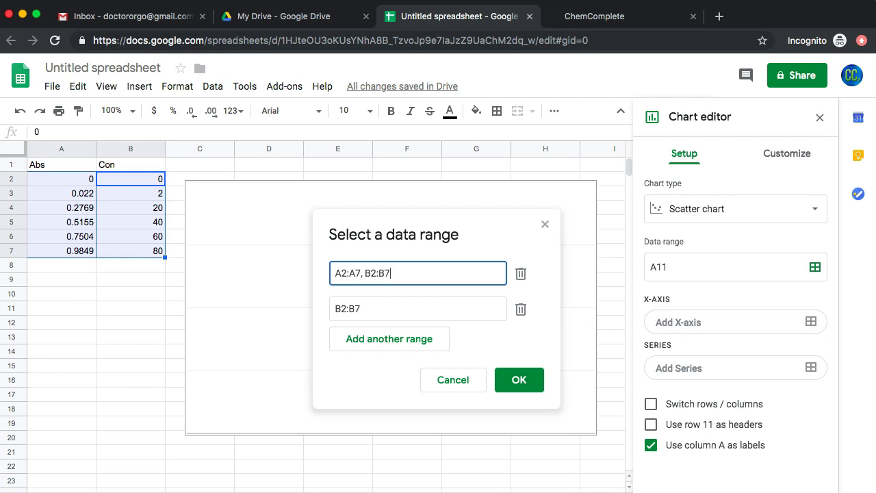
pyautogui.click(520, 308)
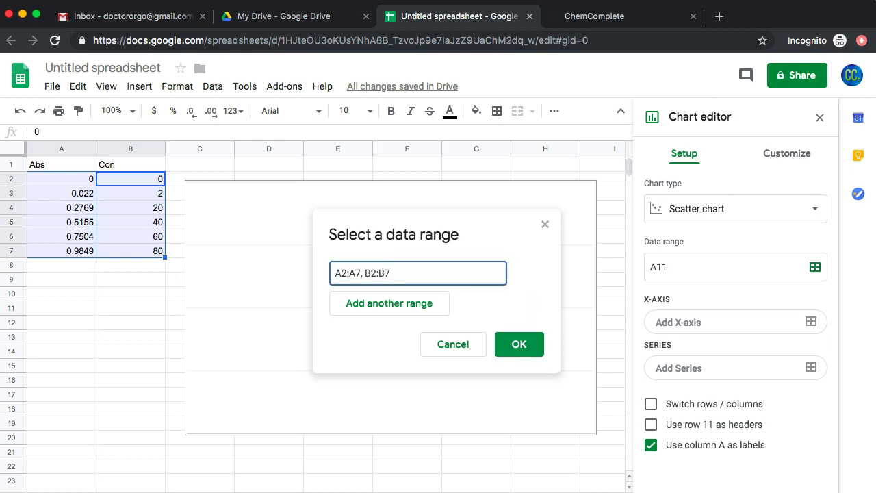
pyautogui.click(515, 344)
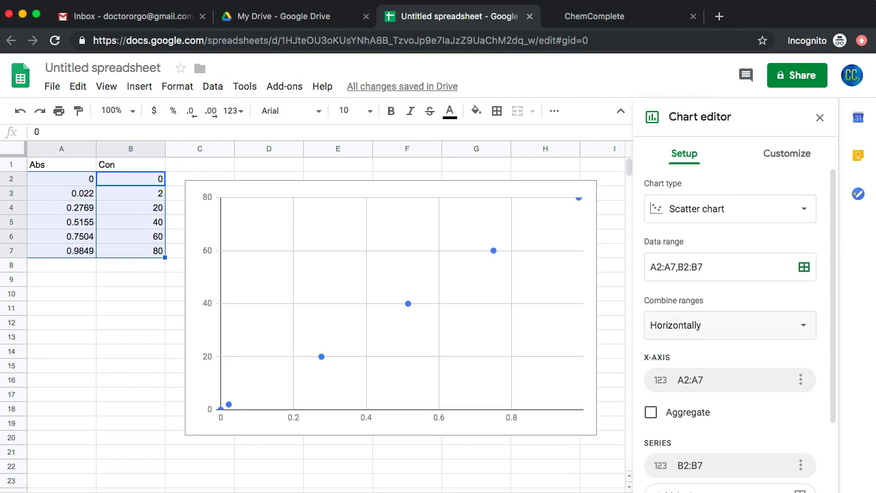
# Set the chart's X-axis data range to the Con values in B2:B7.
pyautogui.scroll(-1, 738, 328)
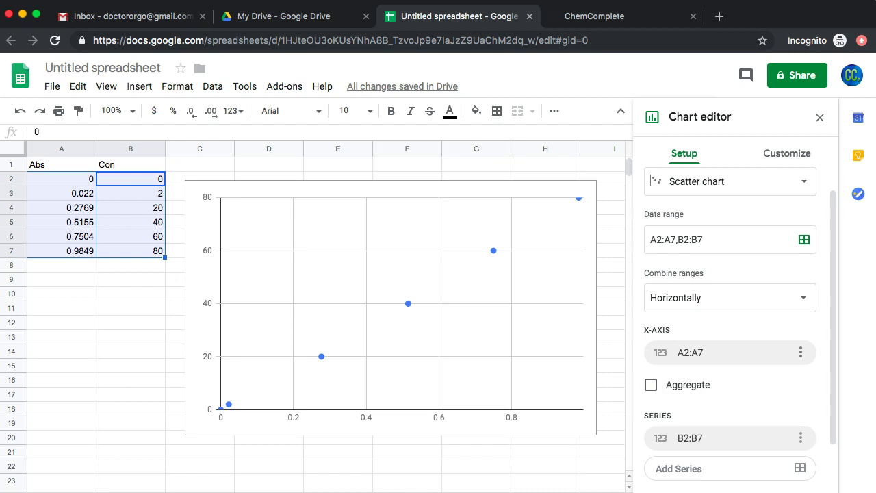
pyautogui.click(800, 352)
pyautogui.click(767, 381)
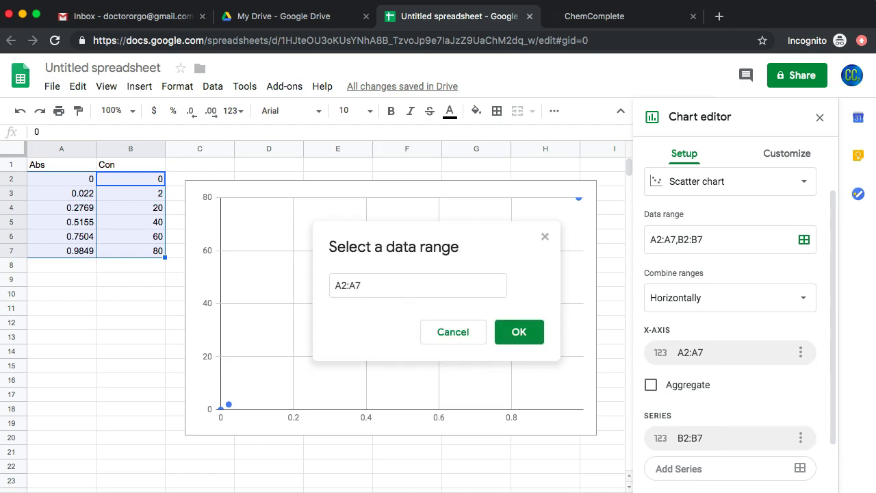
pyautogui.click(341, 285)
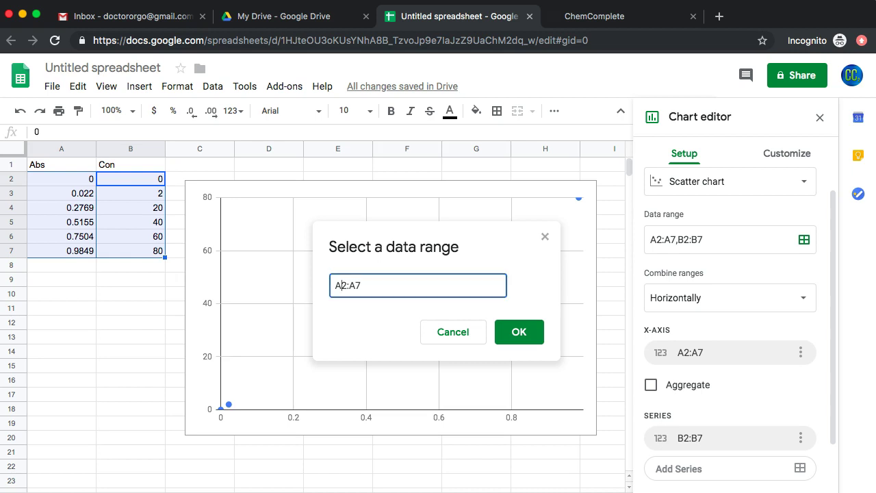
pyautogui.press('BackSpace')
pyautogui.write('B')
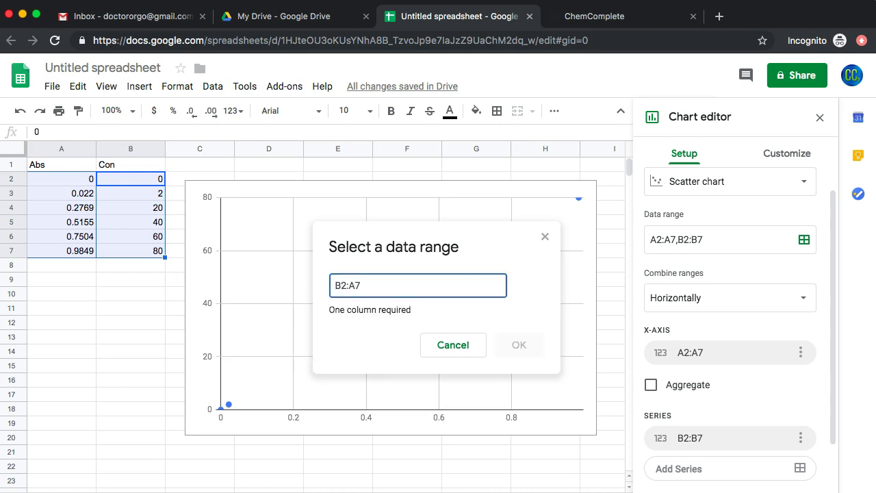
pyautogui.press('BackSpace')
pyautogui.write('B')
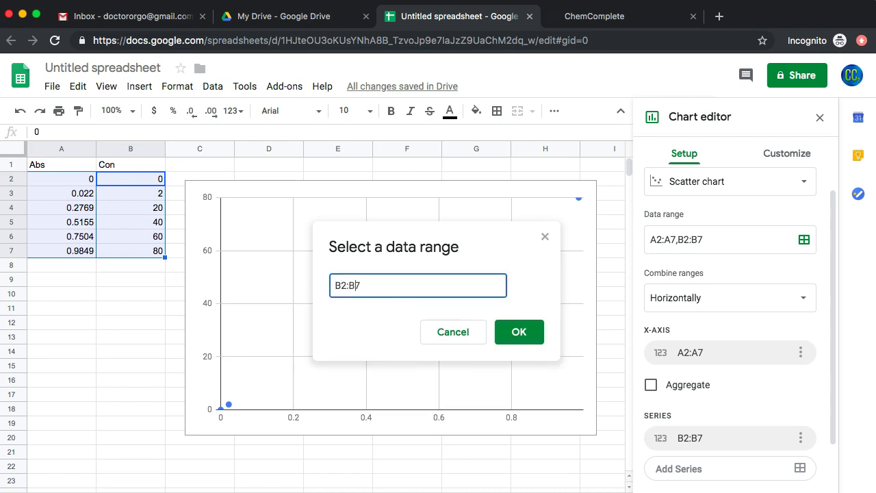
pyautogui.press('Return')
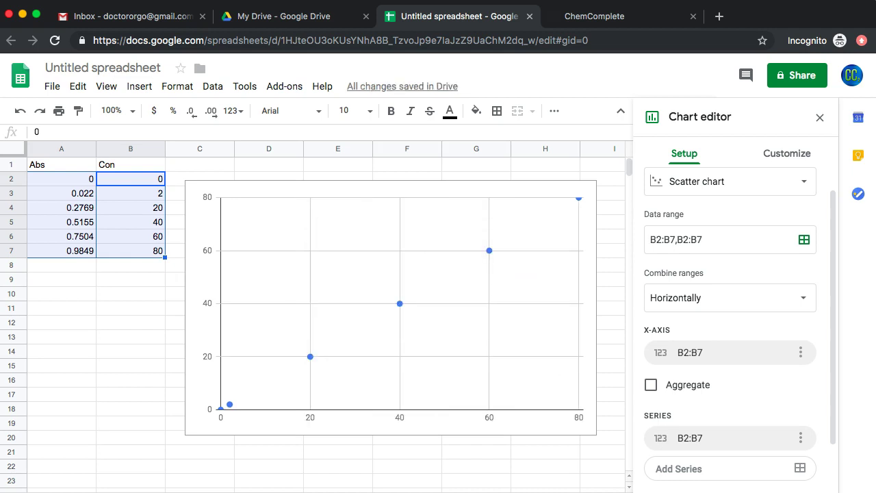
# Set the chart's series data range to the Abs values in A2:A7.
pyautogui.click(800, 438)
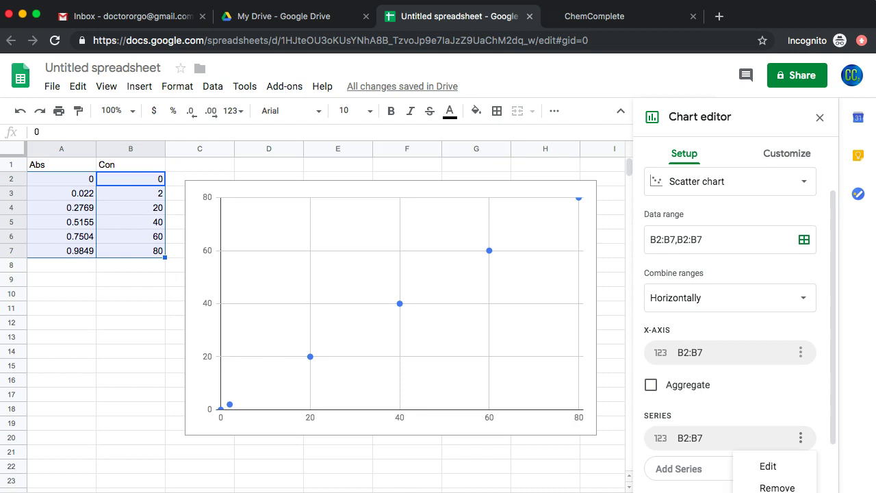
pyautogui.click(767, 466)
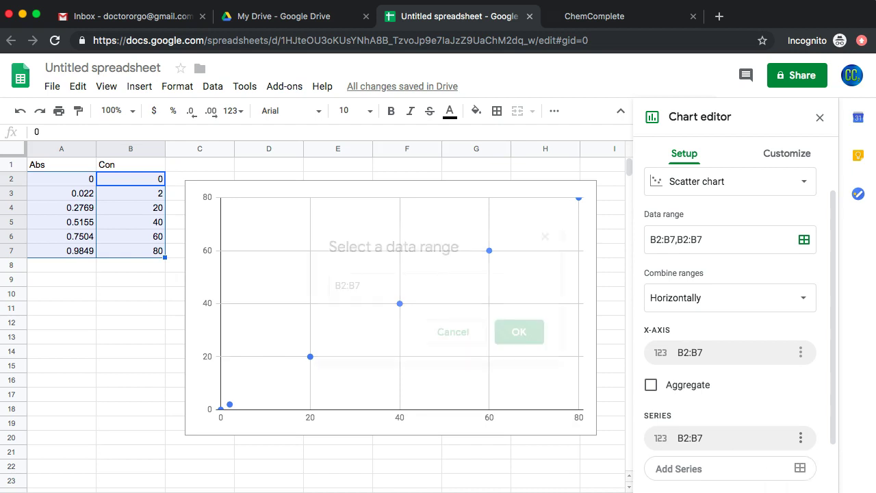
pyautogui.click(340, 285)
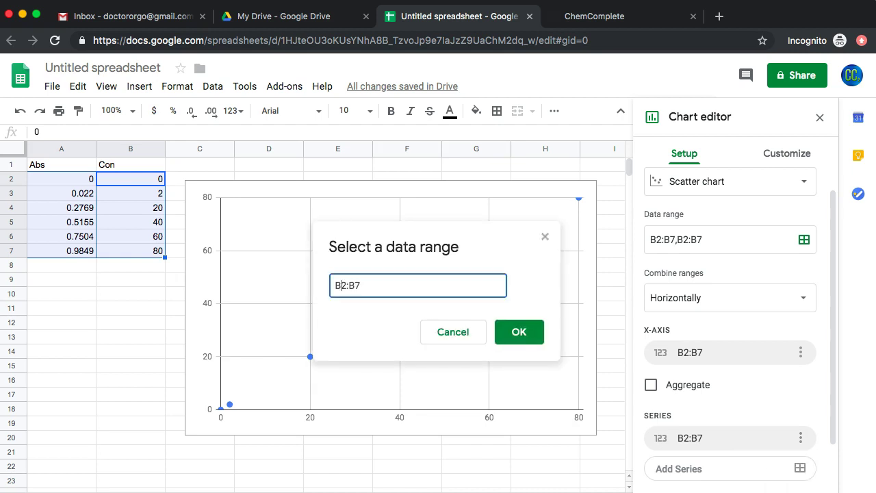
pyautogui.press('BackSpace')
pyautogui.write('A')
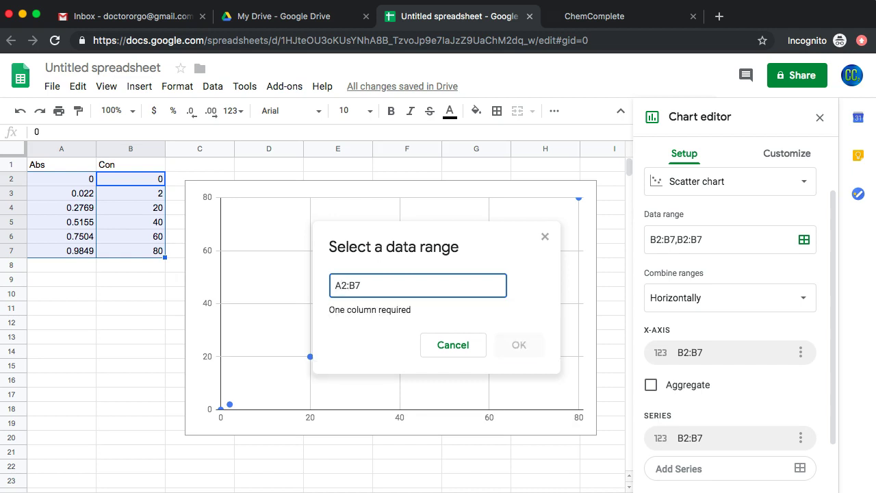
pyautogui.click(355, 285)
pyautogui.press('BackSpace')
pyautogui.write('A')
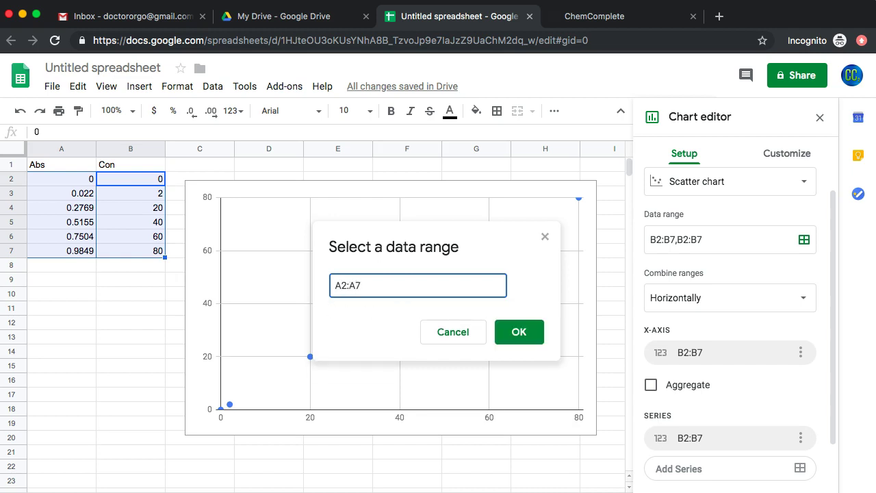
pyautogui.press('Return')
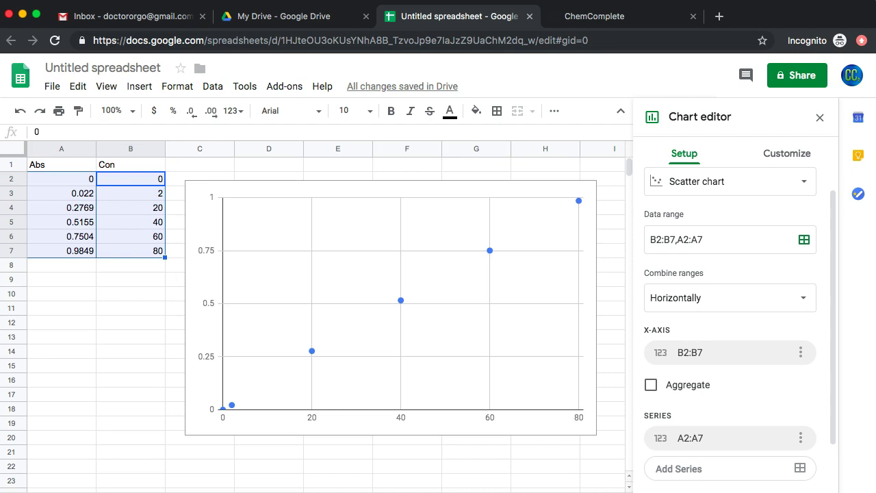
# Reopen the scatter chart for editing and give it the title "Standard Curve for Compound X".
pyautogui.click(407, 452)
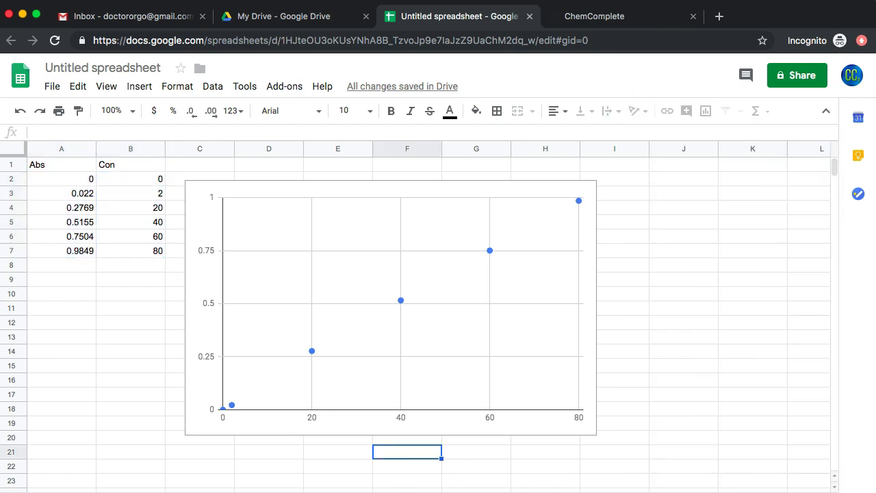
pyautogui.doubleClick(390, 307)
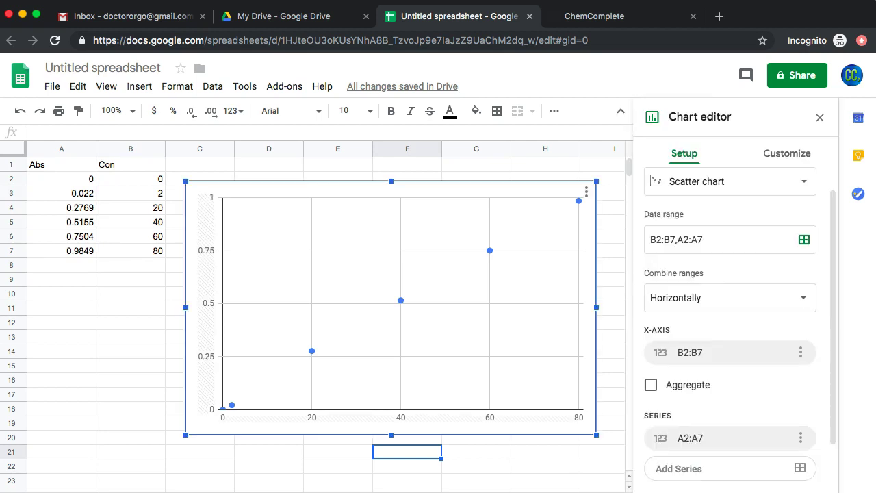
pyautogui.scroll(-2, 730, 308)
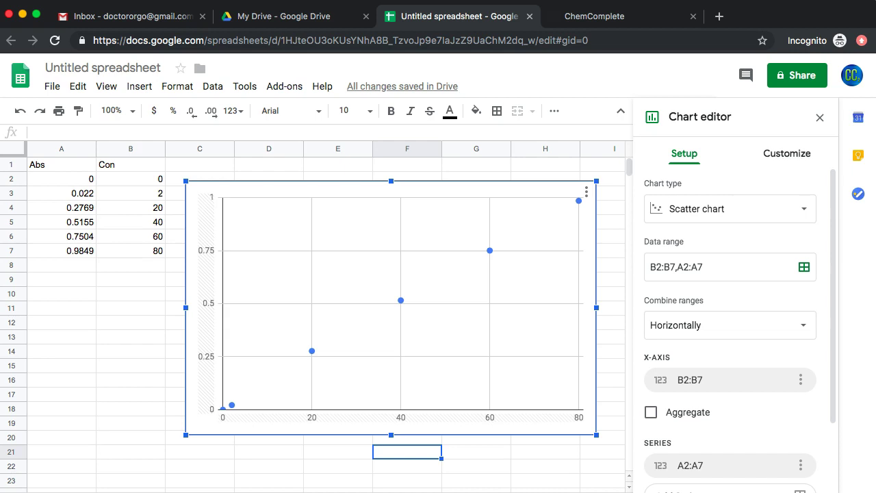
pyautogui.click(786, 153)
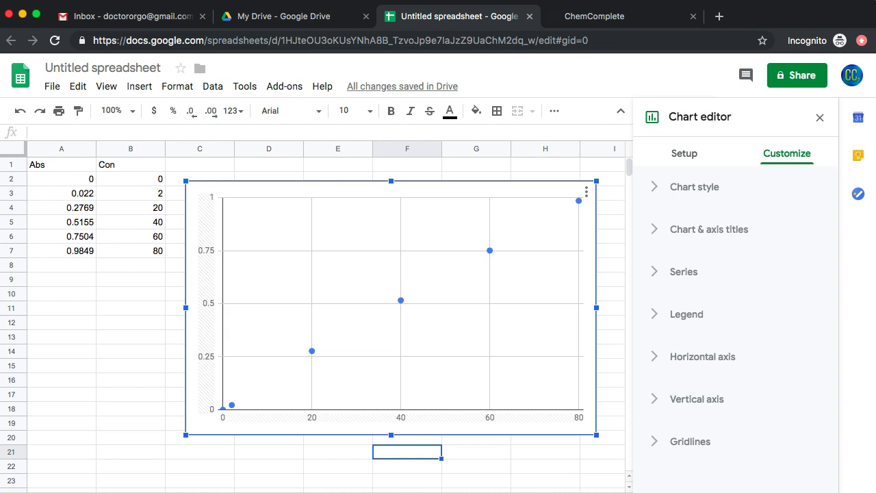
pyautogui.click(708, 229)
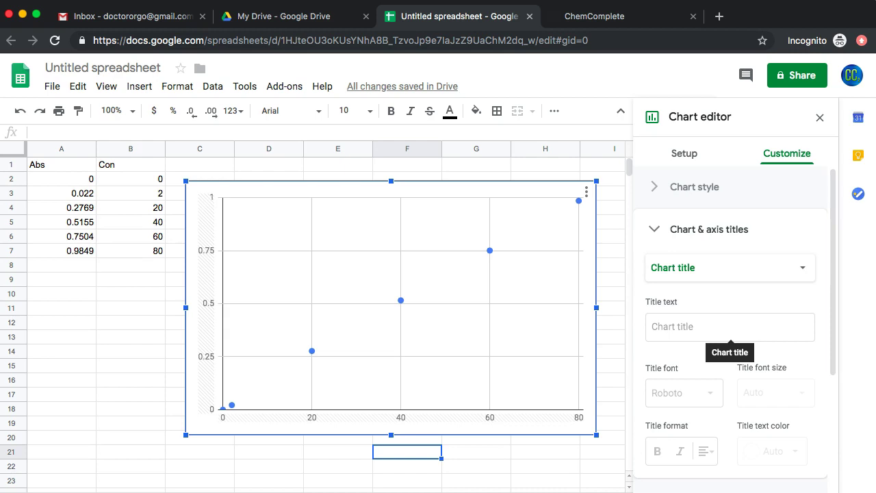
pyautogui.click(730, 327)
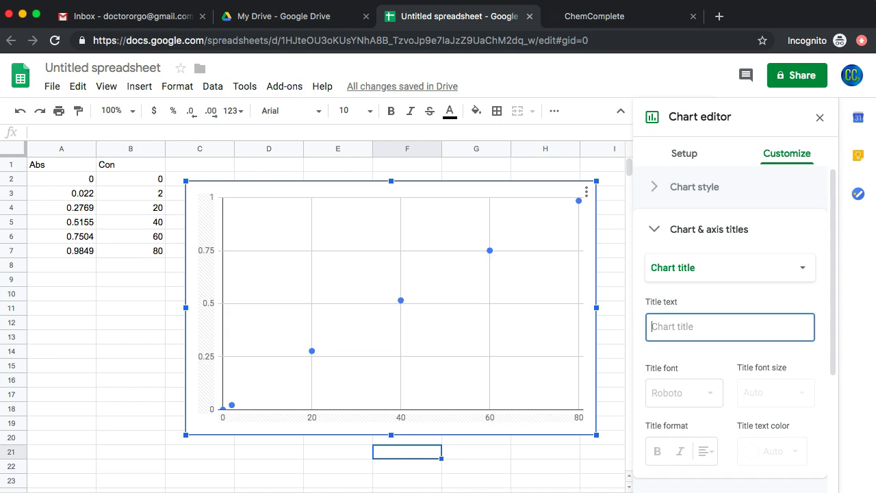
pyautogui.write('St')
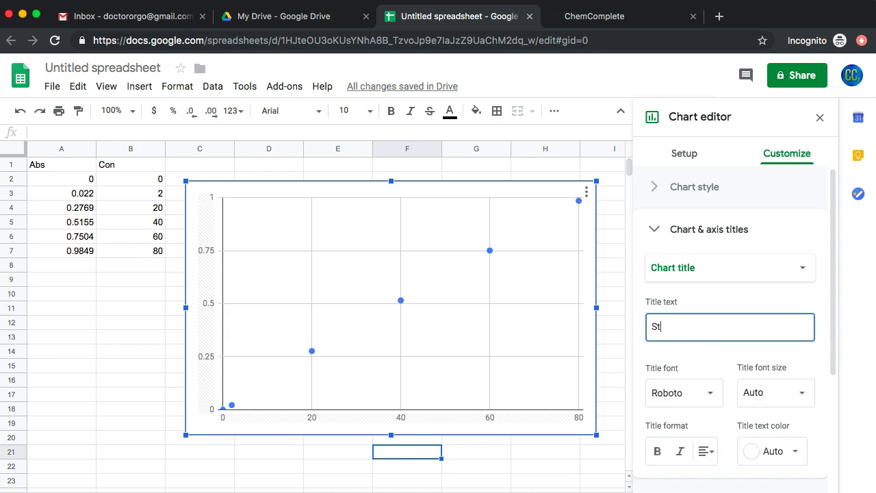
pyautogui.write('an')
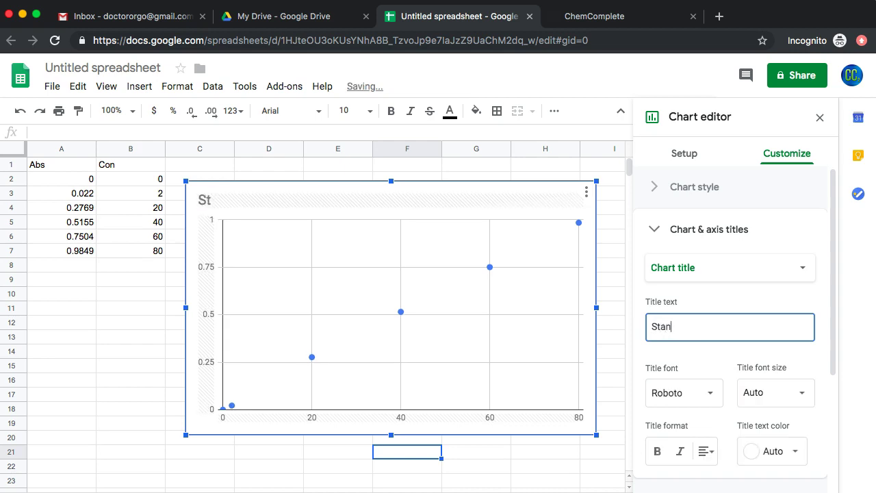
pyautogui.write('dard Curve for ')
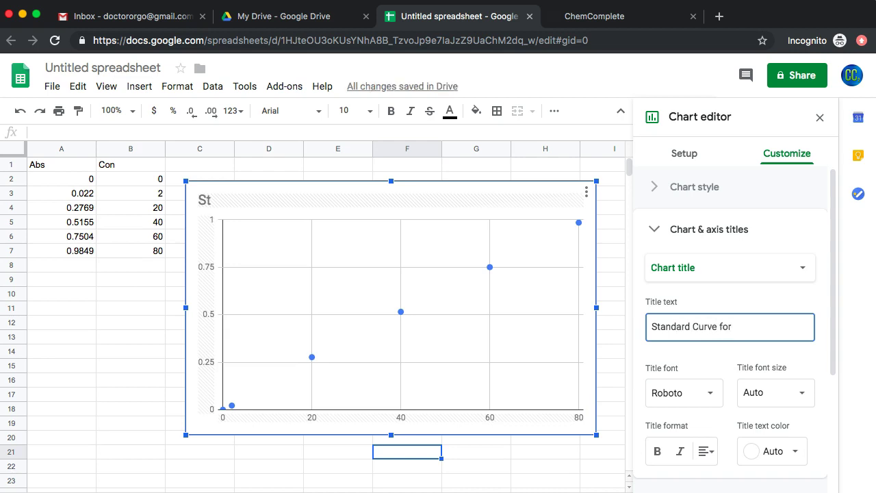
pyautogui.write('Compound X')
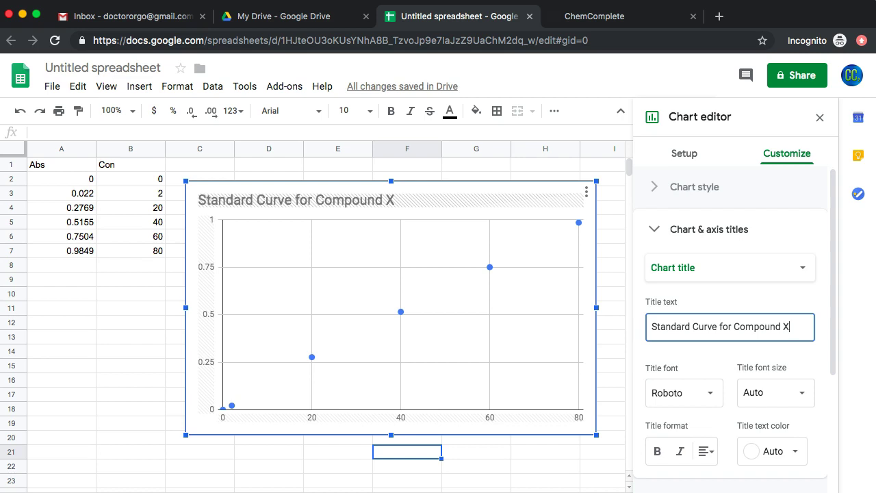
# Make the chart title bold and set its text color to black.
pyautogui.doubleClick(296, 199)
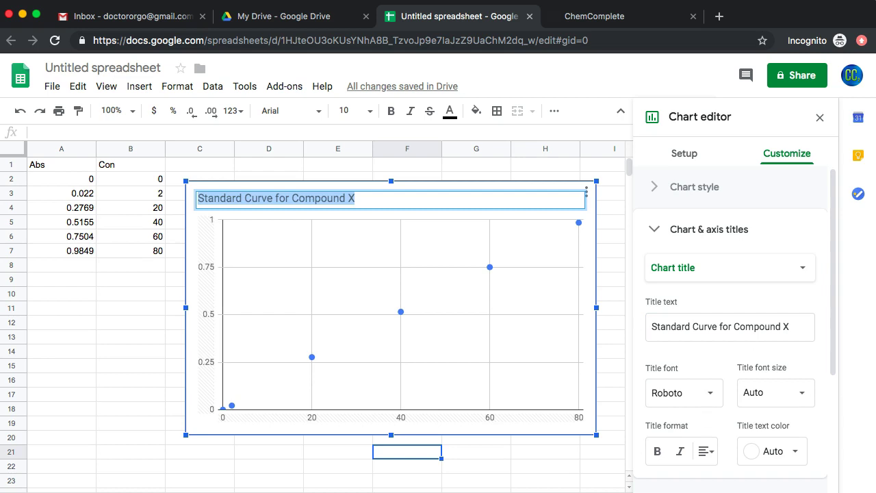
pyautogui.click(656, 451)
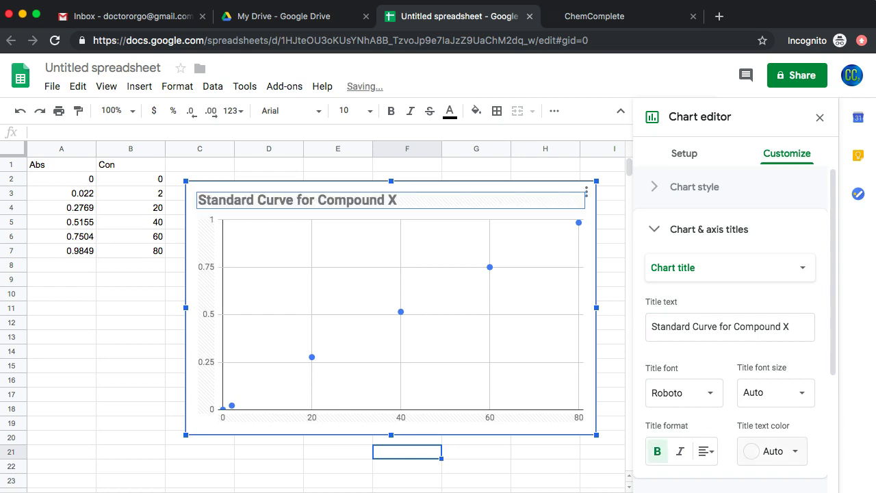
pyautogui.click(772, 451)
pyautogui.click(681, 288)
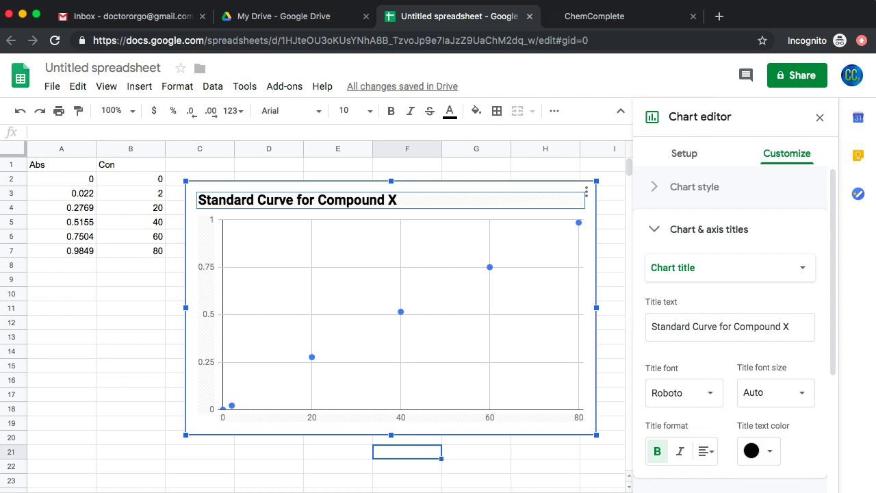
pyautogui.click(758, 450)
pyautogui.click(758, 451)
# Set the chart title's font size to 30 and center the title above the plot.
pyautogui.click(759, 392)
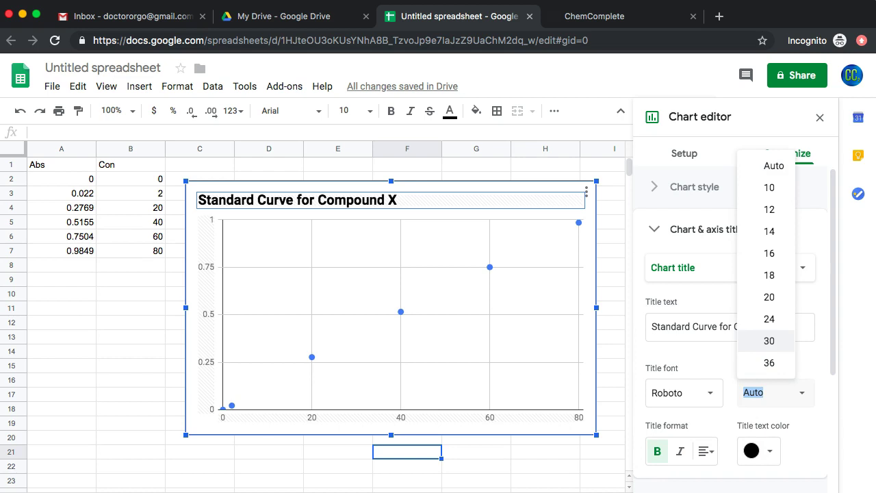
pyautogui.click(769, 319)
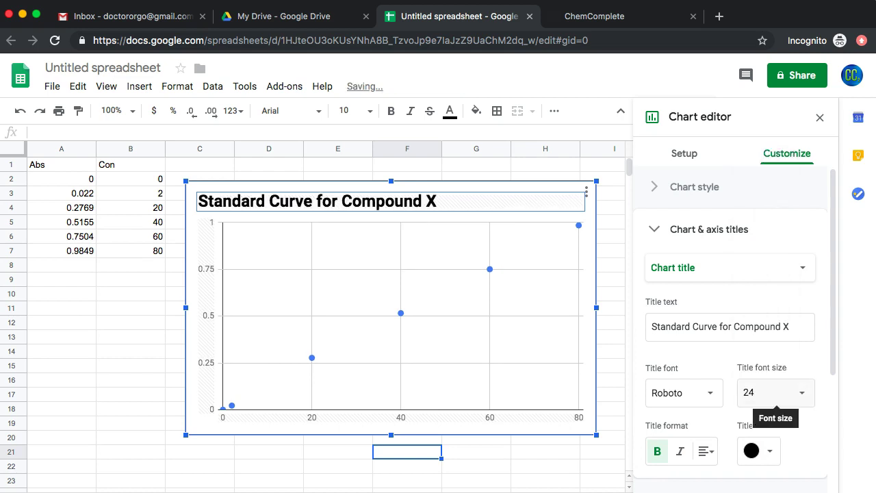
pyautogui.click(770, 393)
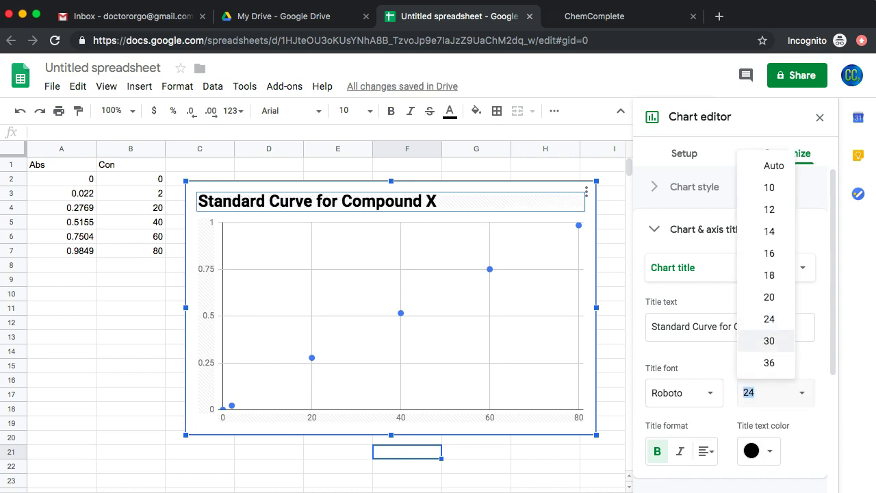
pyautogui.click(769, 340)
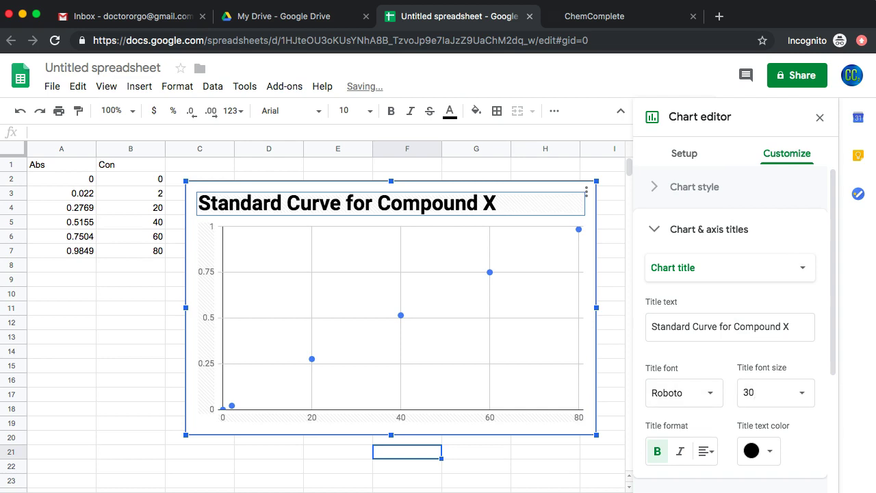
pyautogui.click(706, 451)
pyautogui.click(725, 478)
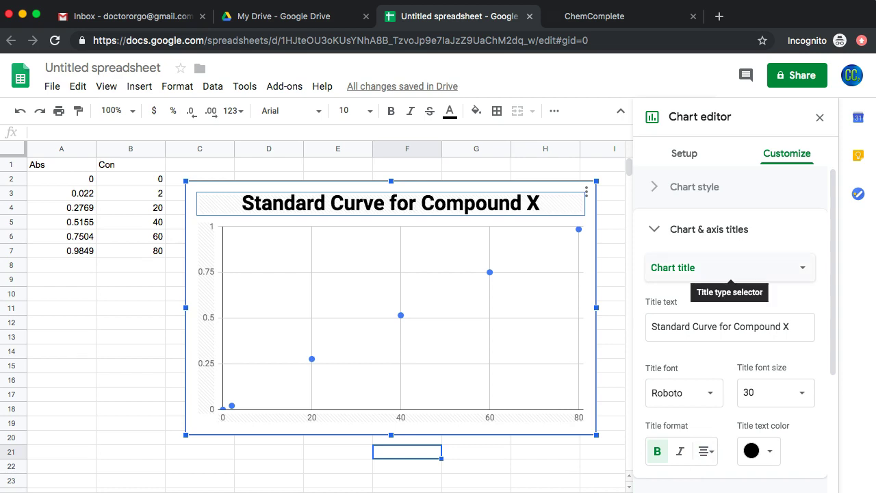
# Add the horizontal axis title "Concentration of X (mg/mL)" to the chart.
pyautogui.click(730, 269)
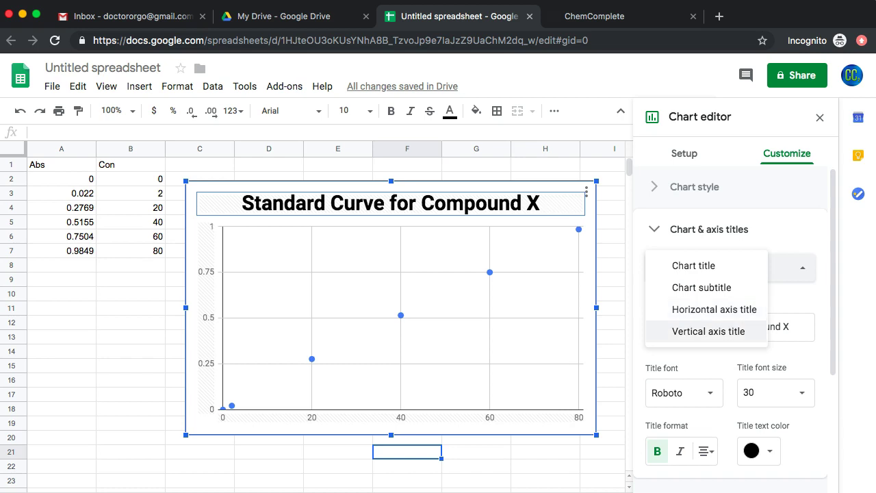
pyautogui.click(714, 309)
pyautogui.click(729, 327)
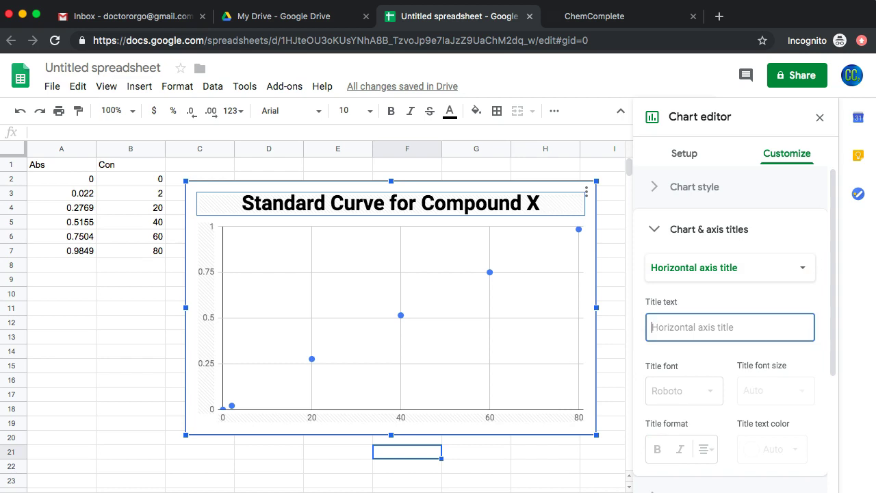
pyautogui.write('Con')
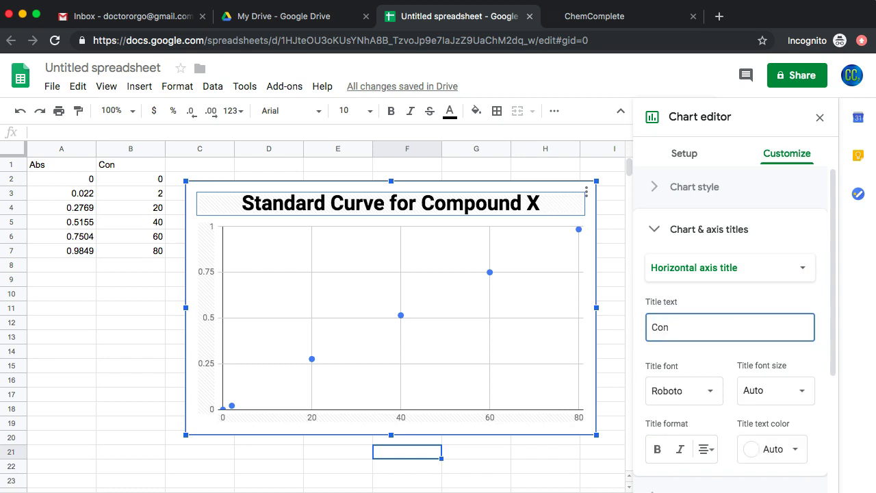
pyautogui.write('centra')
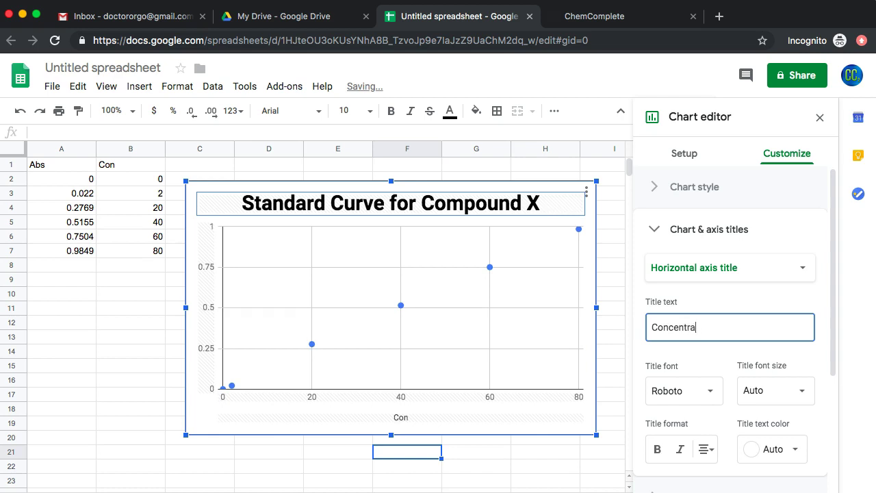
pyautogui.write('tion of X (')
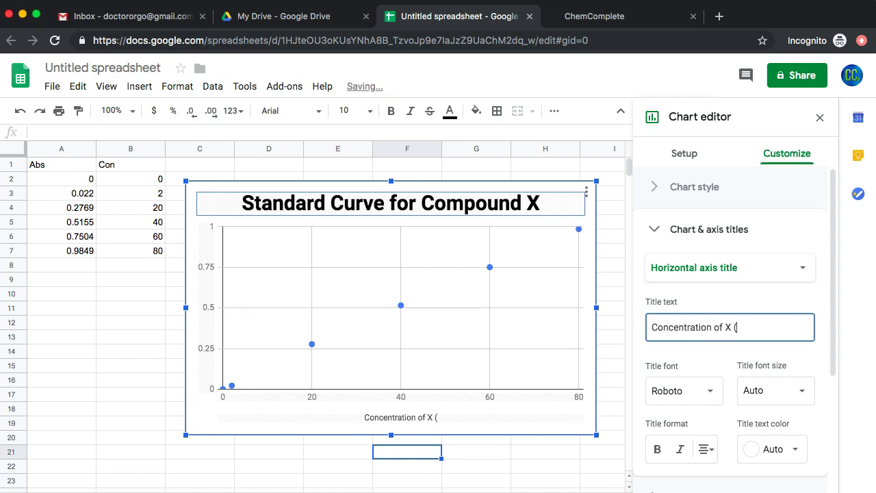
pyautogui.write('mg/m')
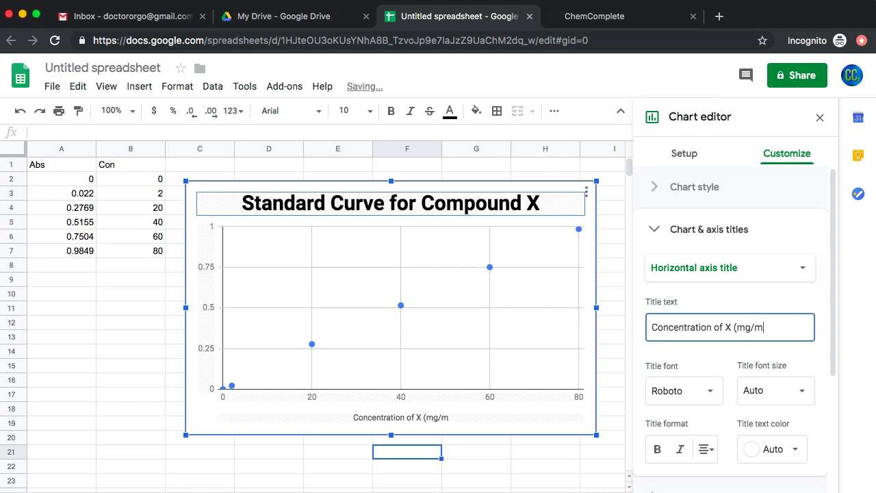
pyautogui.write('L)')
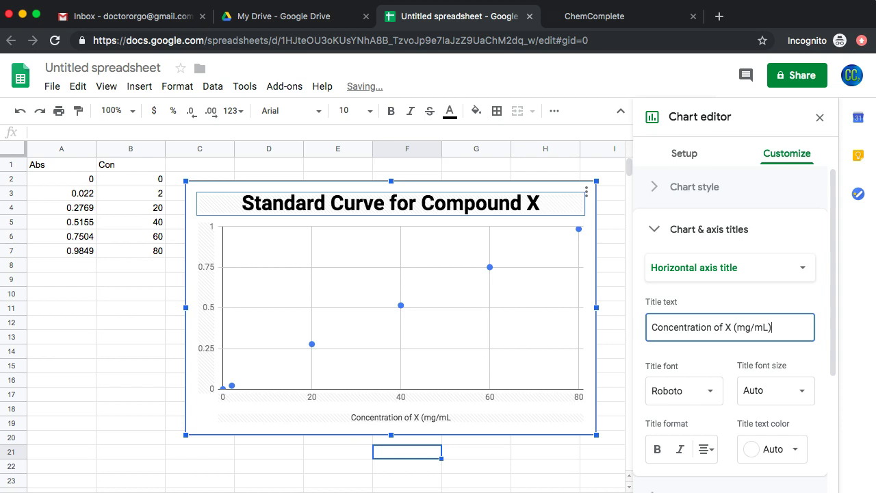
# Format the horizontal axis title as bold black text with font size 16.
pyautogui.moveTo(771, 327); pyautogui.dragTo(656, 327)
pyautogui.click(772, 327)
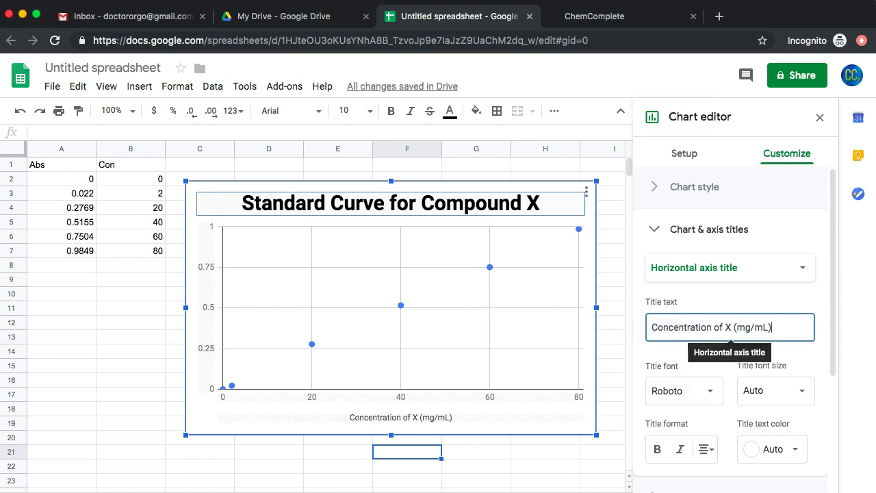
pyautogui.doubleClick(686, 327)
pyautogui.tripleClick(686, 327)
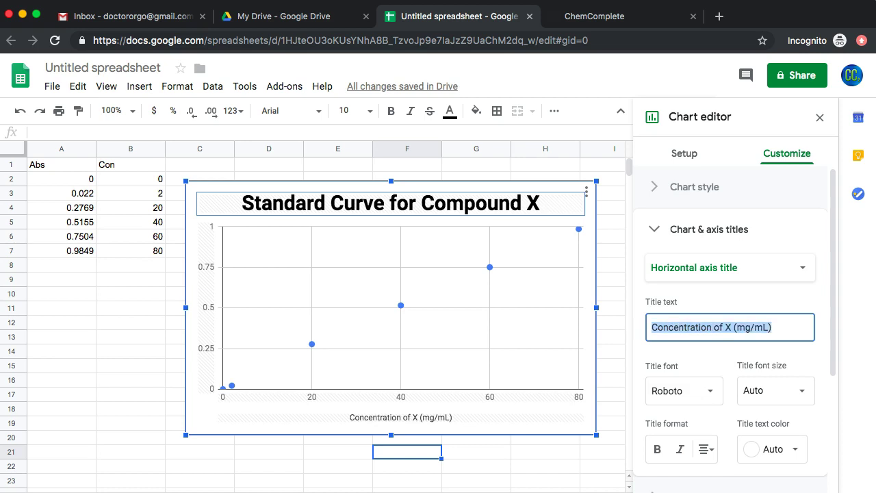
pyautogui.click(657, 449)
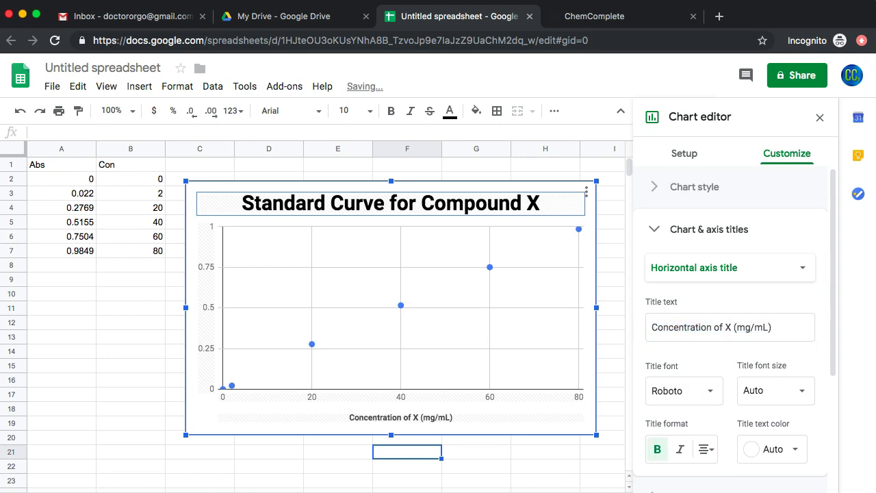
pyautogui.click(772, 448)
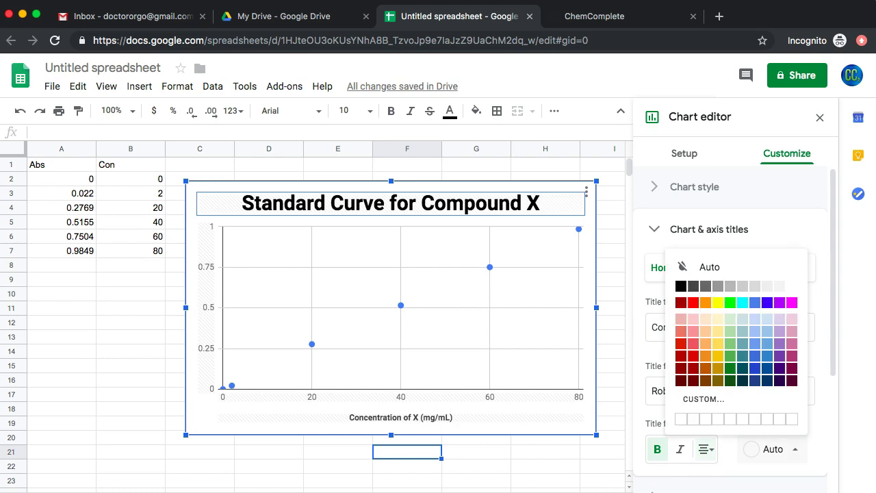
pyautogui.click(681, 286)
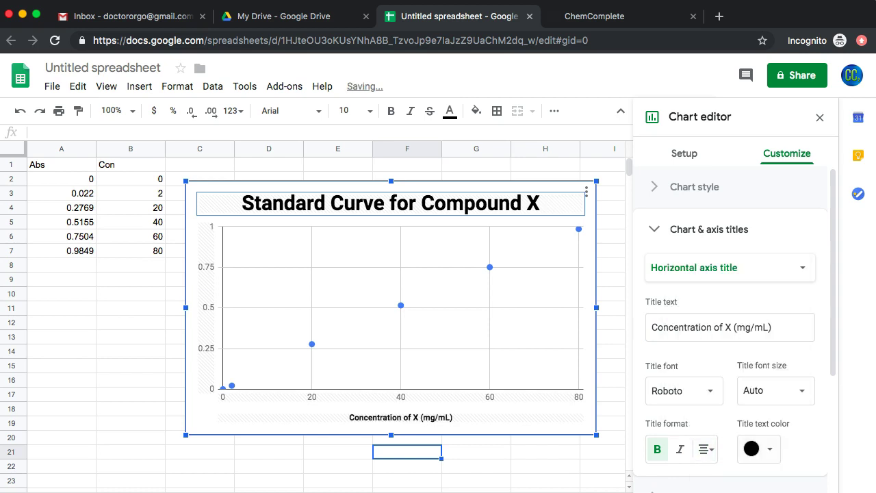
pyautogui.click(771, 390)
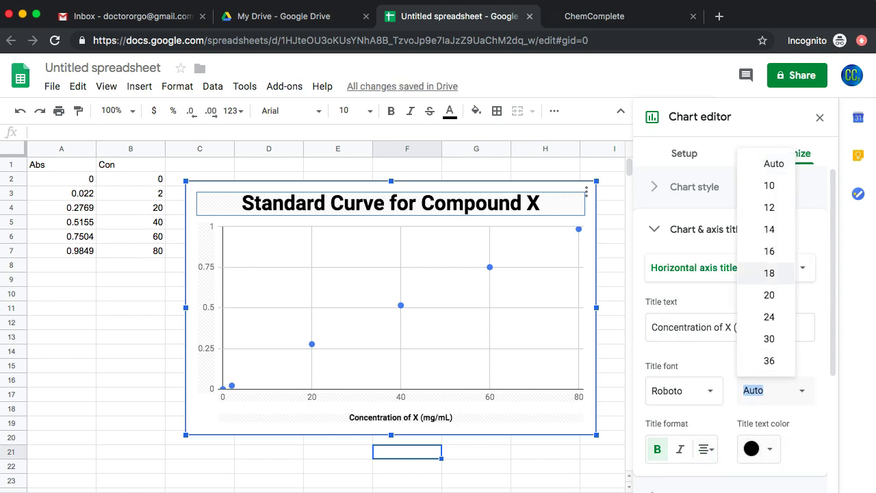
pyautogui.click(766, 251)
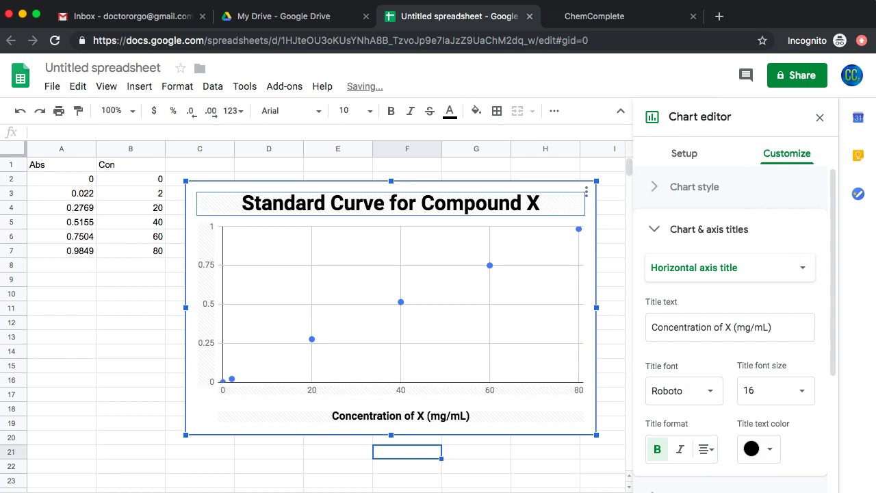
# Add the vertical axis title "Absorbance" to the chart.
pyautogui.click(729, 267)
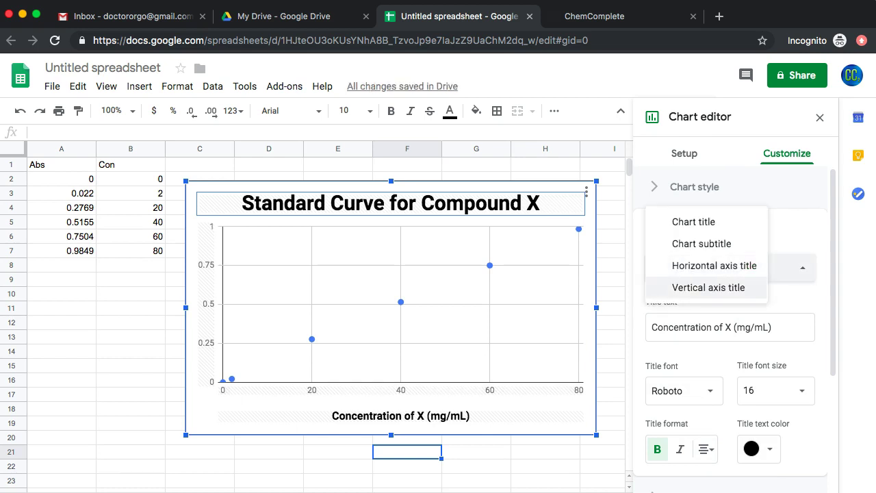
pyautogui.click(706, 287)
pyautogui.click(729, 327)
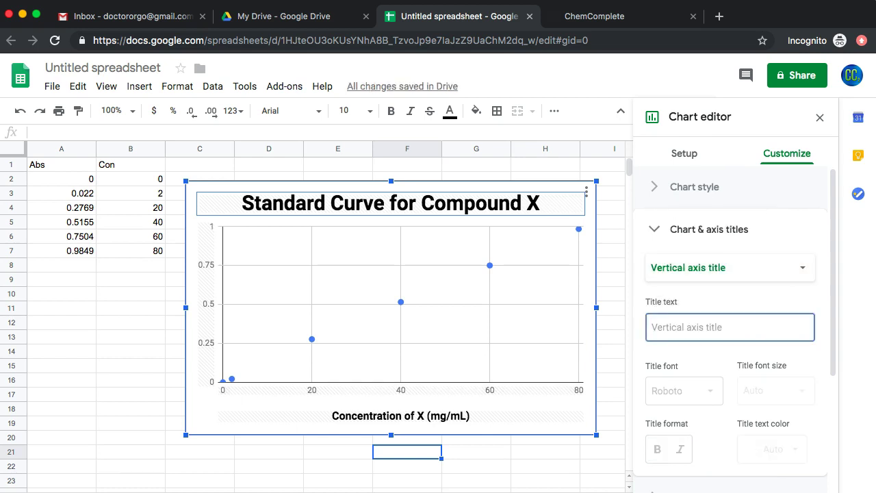
pyautogui.write('Absorbance')
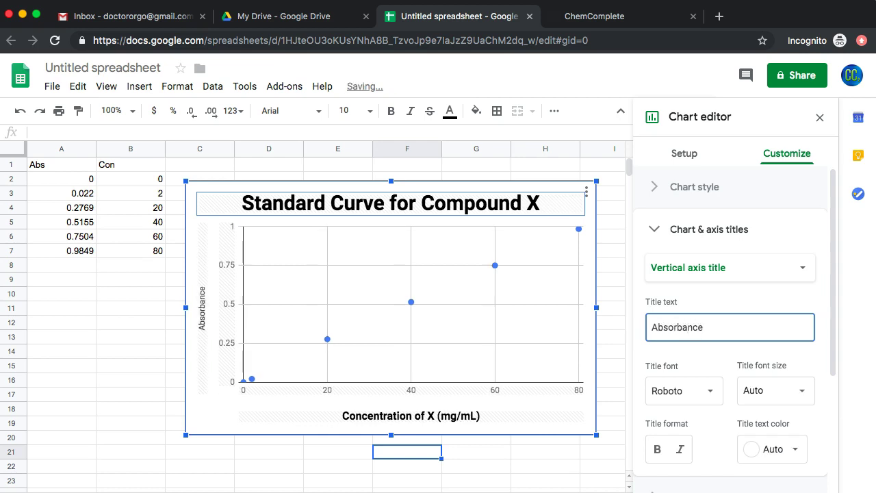
# Format the vertical axis title as bold black text with font size 18.
pyautogui.press('Return')
pyautogui.click(657, 449)
pyautogui.click(772, 449)
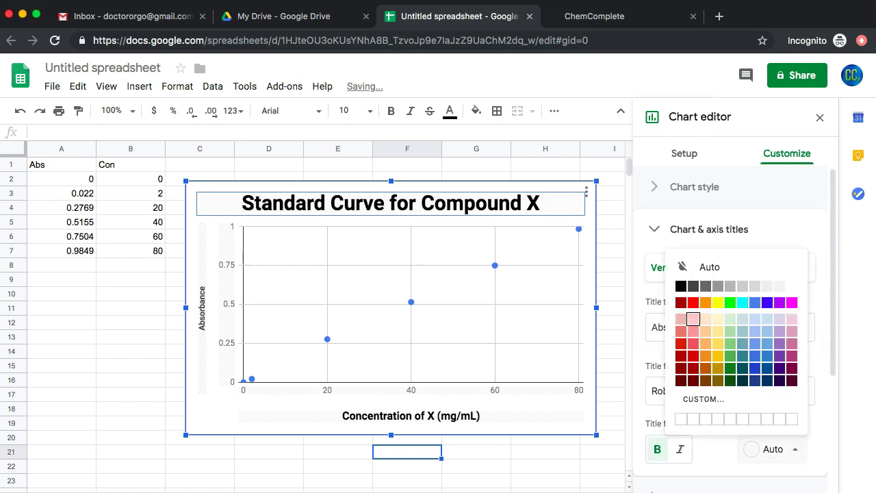
pyautogui.click(681, 286)
pyautogui.click(760, 390)
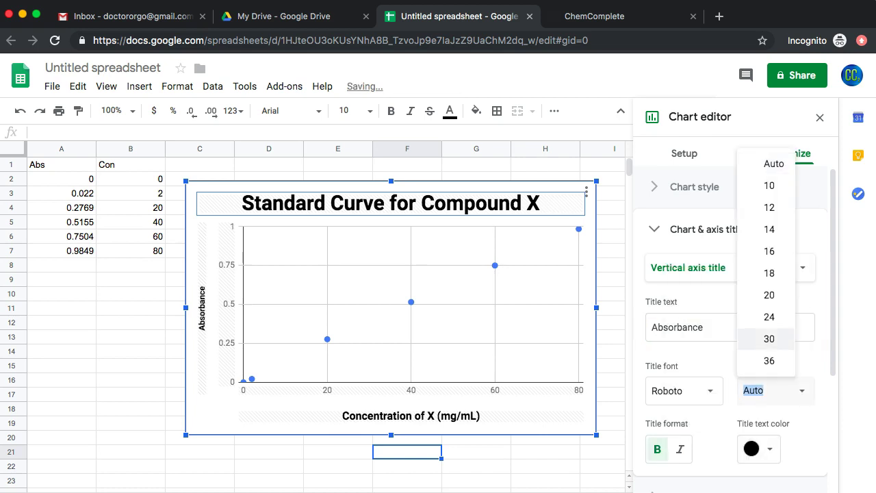
pyautogui.click(753, 274)
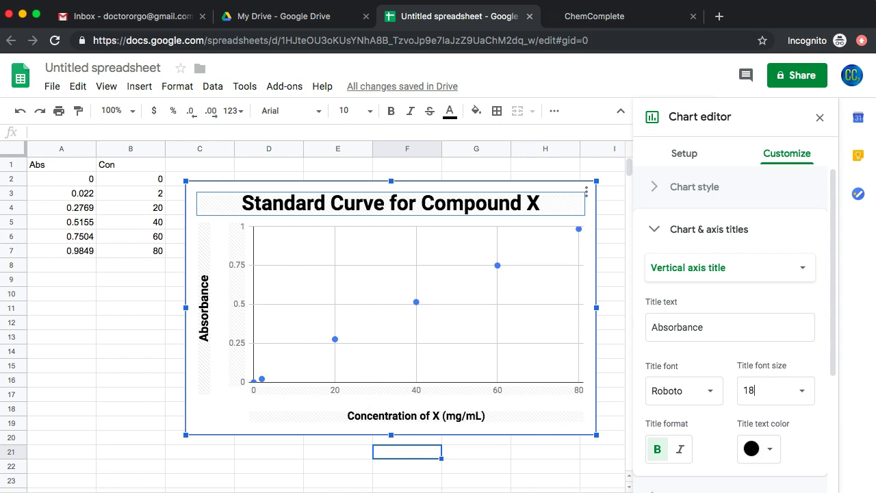
# Add a linear trendline to the chart's data series in the series customization options.
pyautogui.scroll(-1, 730, 321)
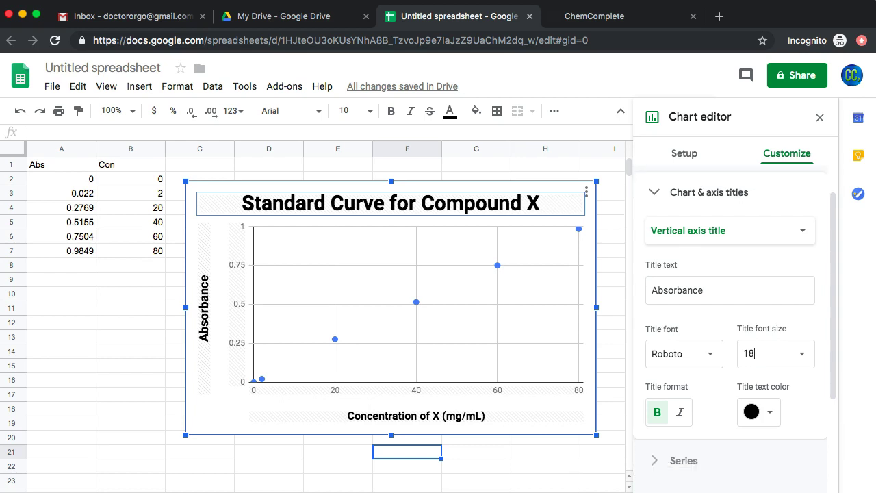
pyautogui.click(708, 192)
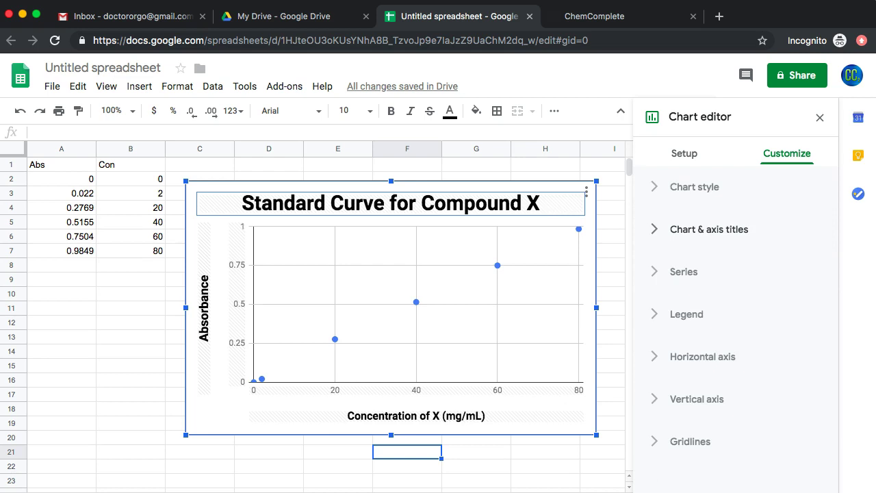
pyautogui.click(682, 272)
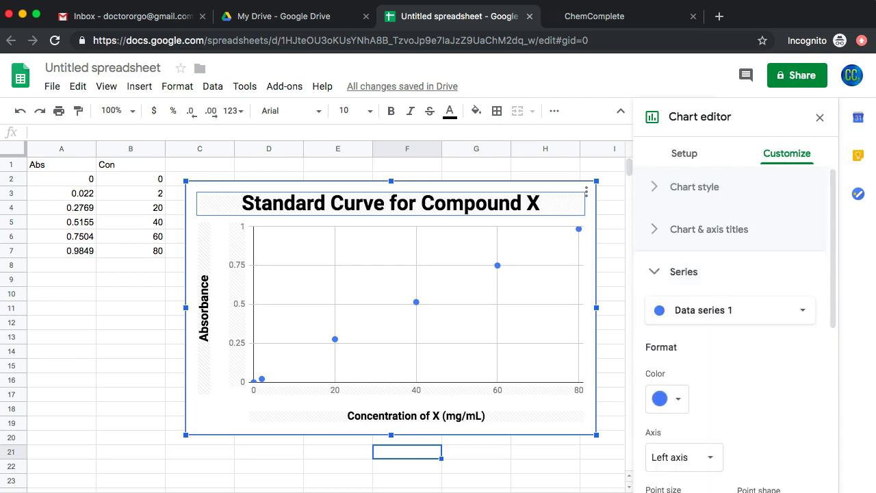
pyautogui.scroll(-3, 735, 328)
pyautogui.scroll(-3, 735, 328)
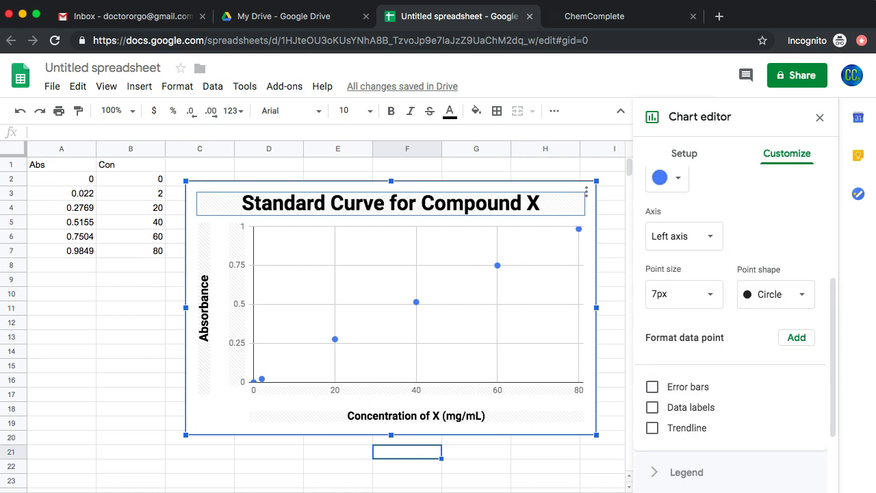
pyautogui.scroll(3, 736, 329)
pyautogui.scroll(1, 735, 328)
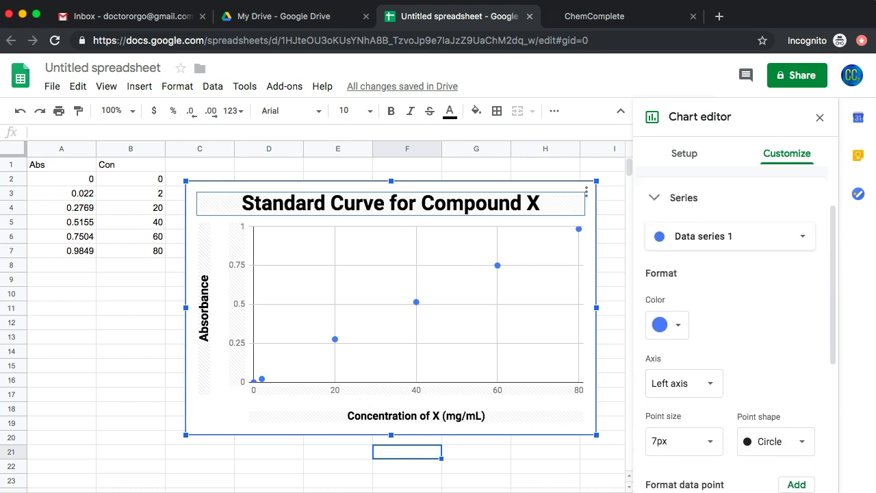
pyautogui.scroll(2, 735, 329)
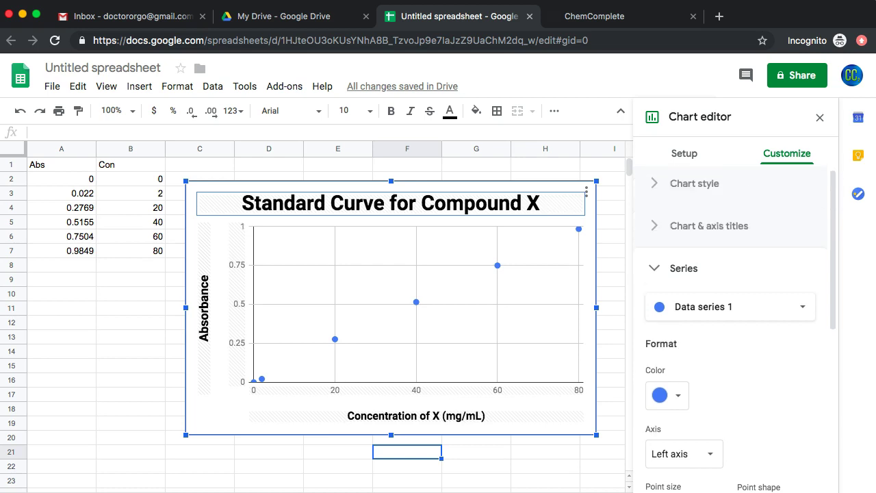
pyautogui.scroll(-5, 666, 261)
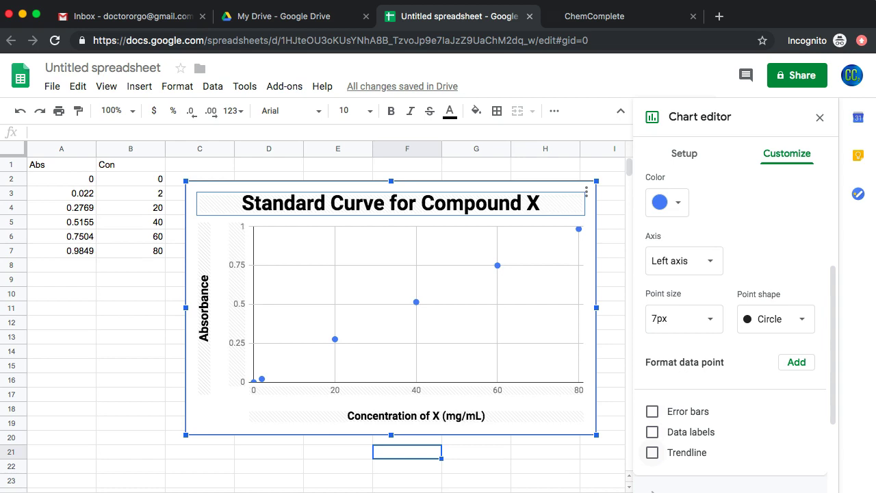
pyautogui.click(652, 453)
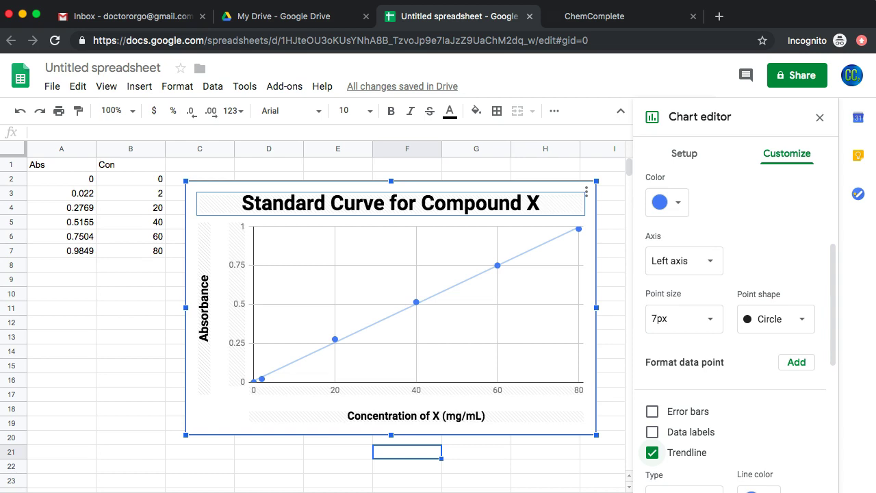
pyautogui.scroll(-6, 732, 328)
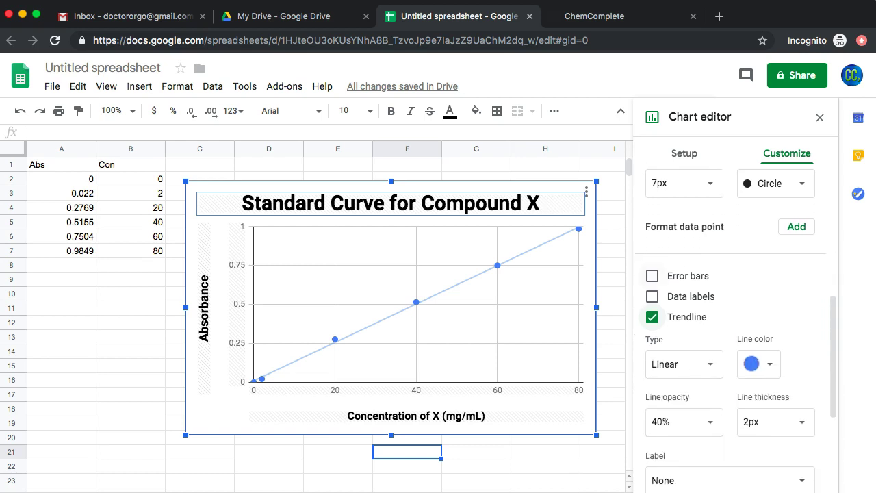
pyautogui.scroll(-2, 732, 329)
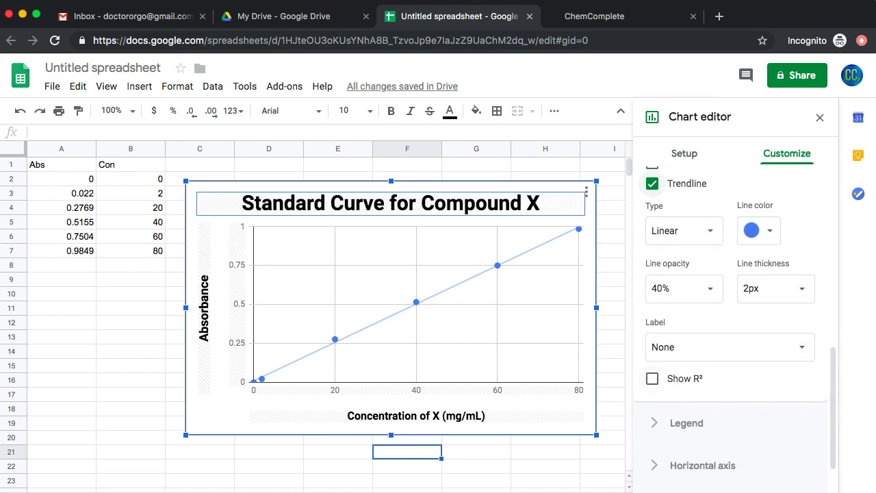
pyautogui.click(652, 379)
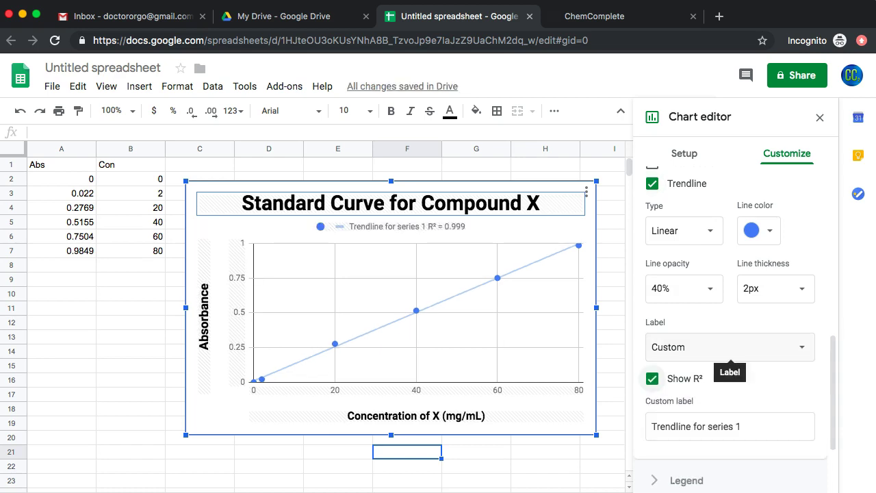
pyautogui.click(729, 347)
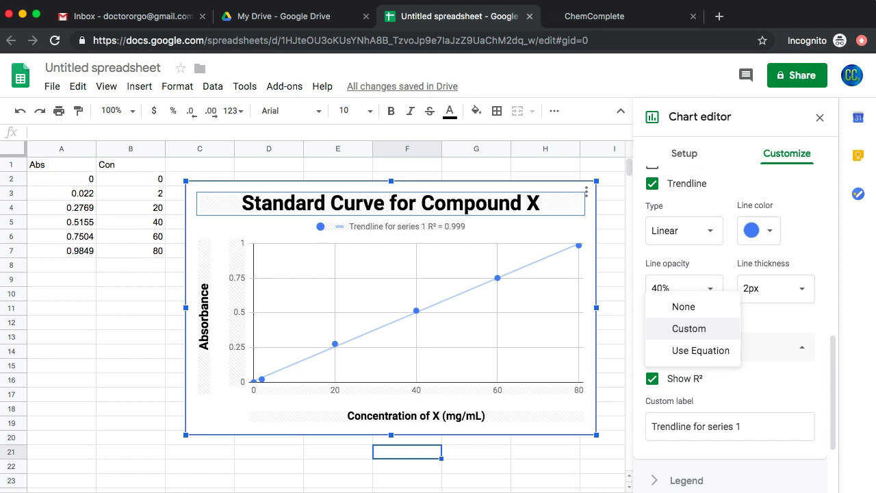
pyautogui.click(688, 328)
pyautogui.click(652, 378)
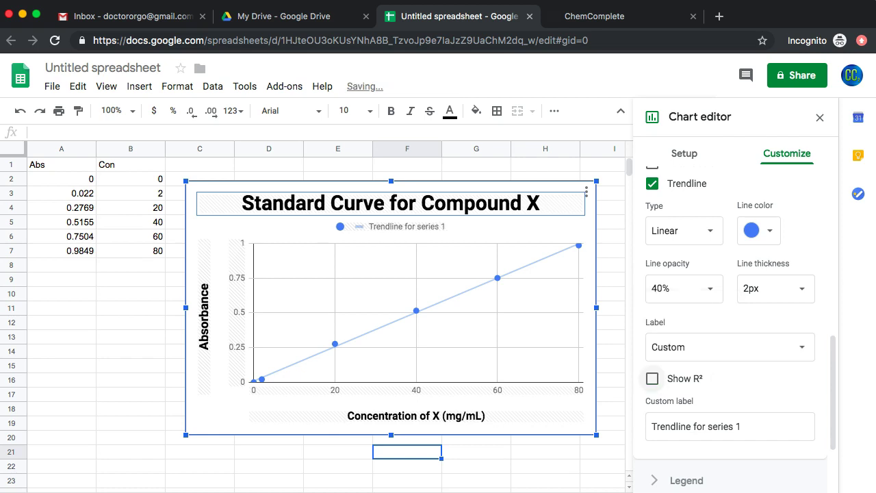
# Label the trendline with its equation and show the R² value in the chart's legend.
pyautogui.click(729, 347)
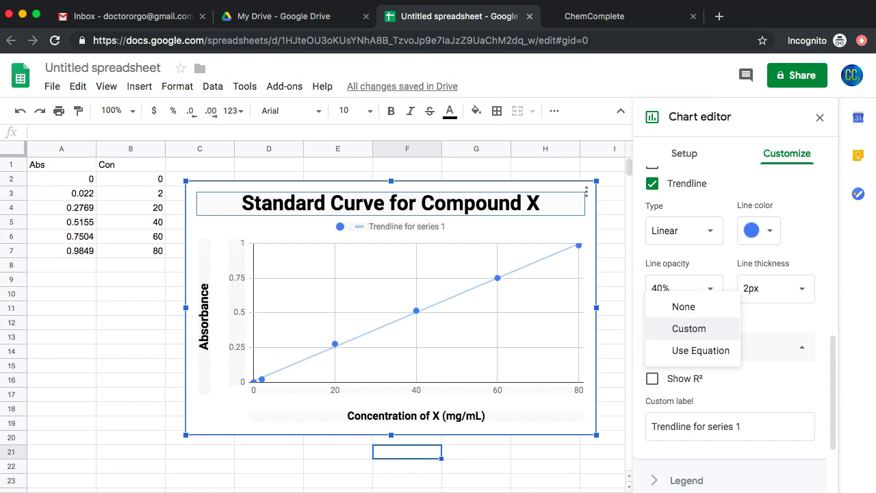
pyautogui.click(700, 351)
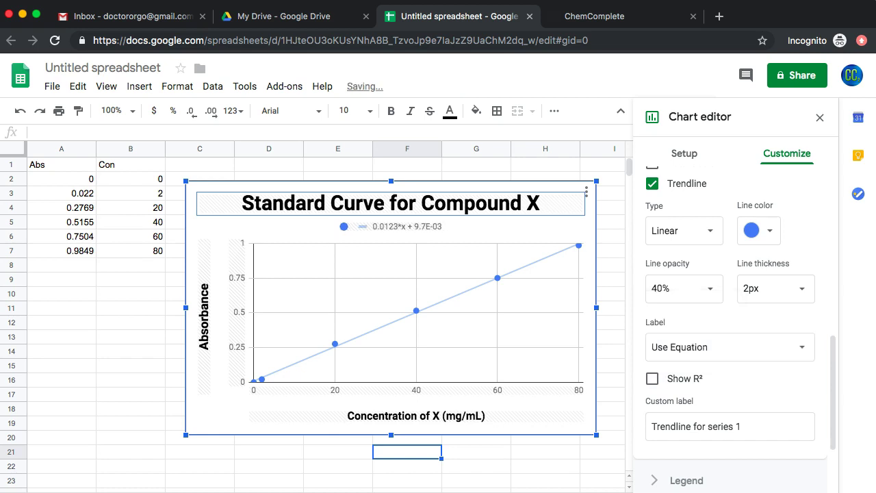
pyautogui.click(652, 378)
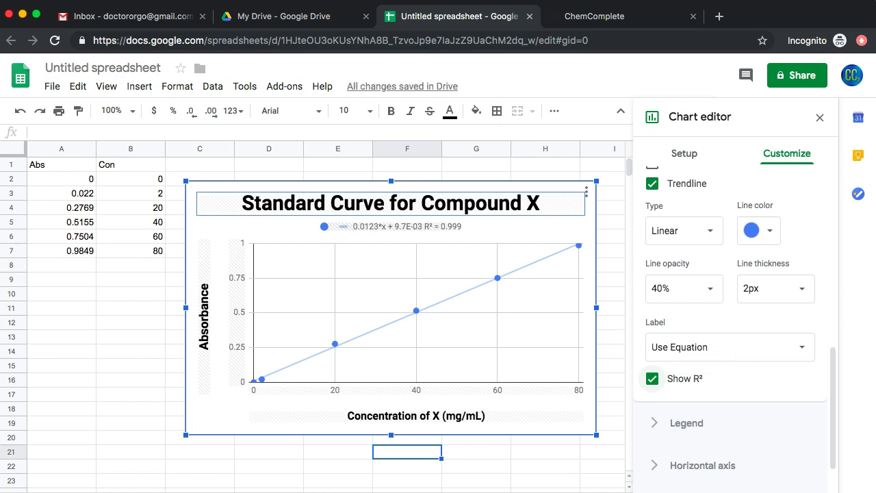
# Format the chart legend as bold black text with font size 14, and close the chart editor.
pyautogui.click(390, 226)
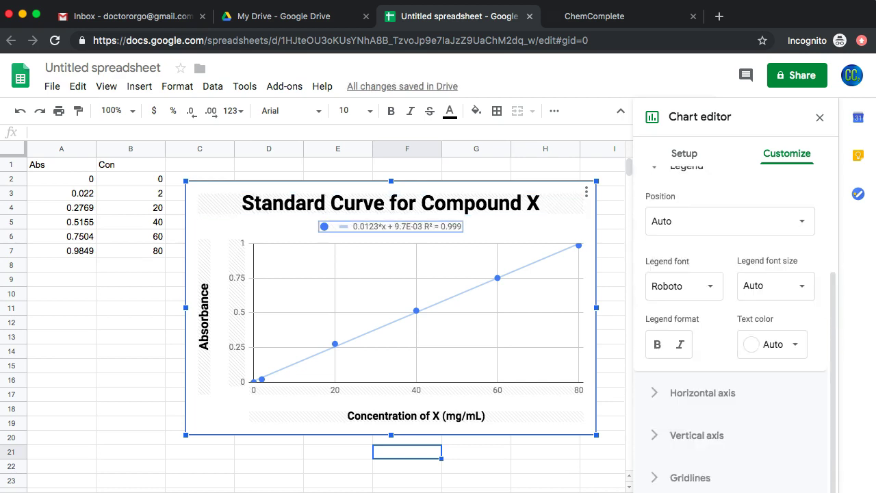
pyautogui.click(771, 344)
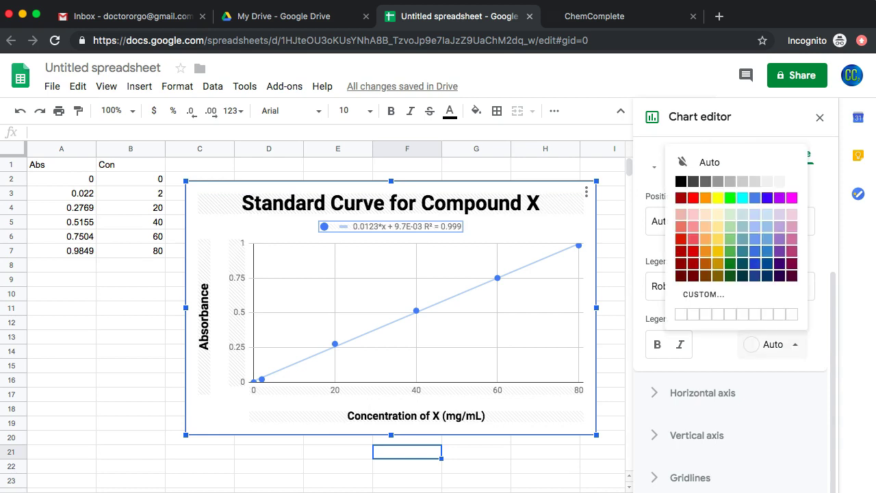
pyautogui.click(681, 181)
pyautogui.click(771, 285)
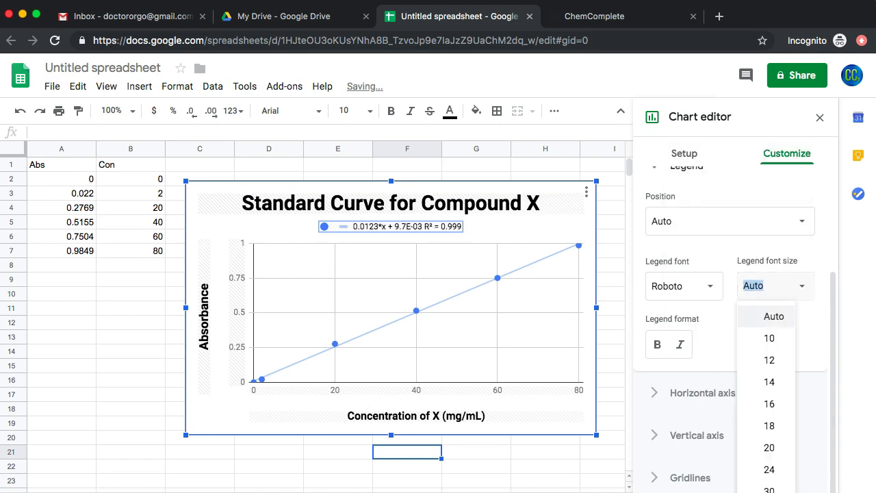
pyautogui.click(769, 382)
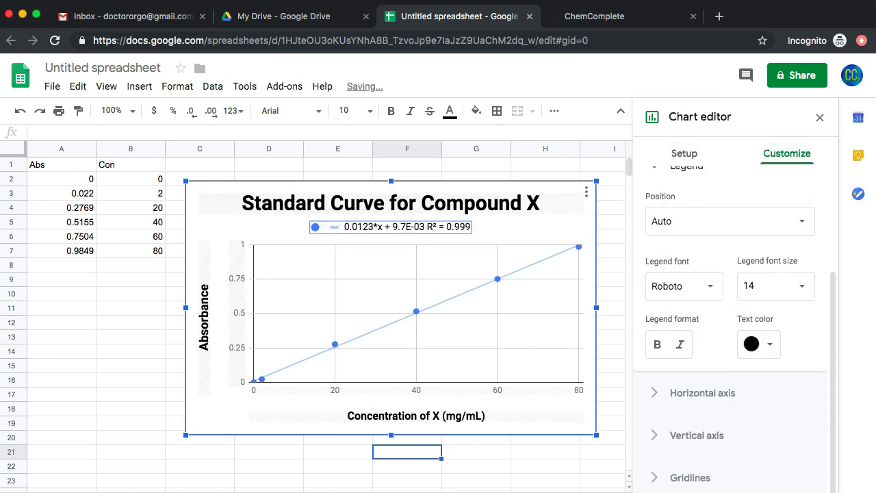
pyautogui.click(657, 345)
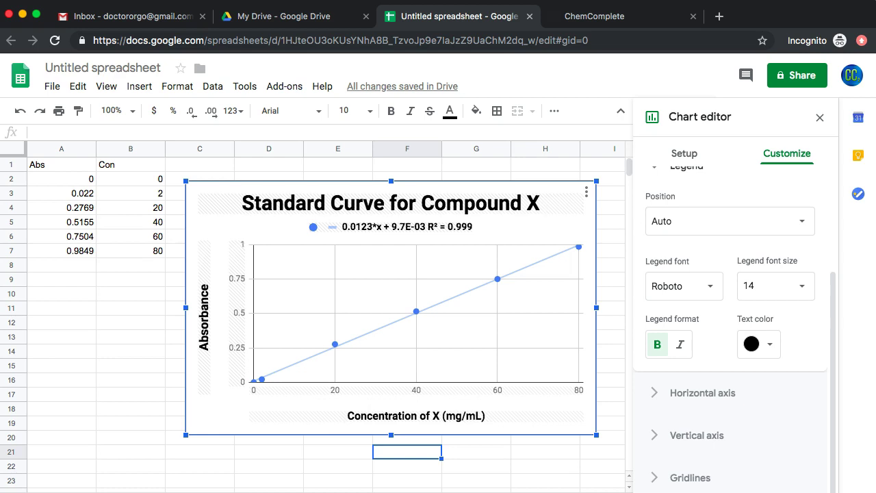
pyautogui.click(456, 313)
pyautogui.click(544, 451)
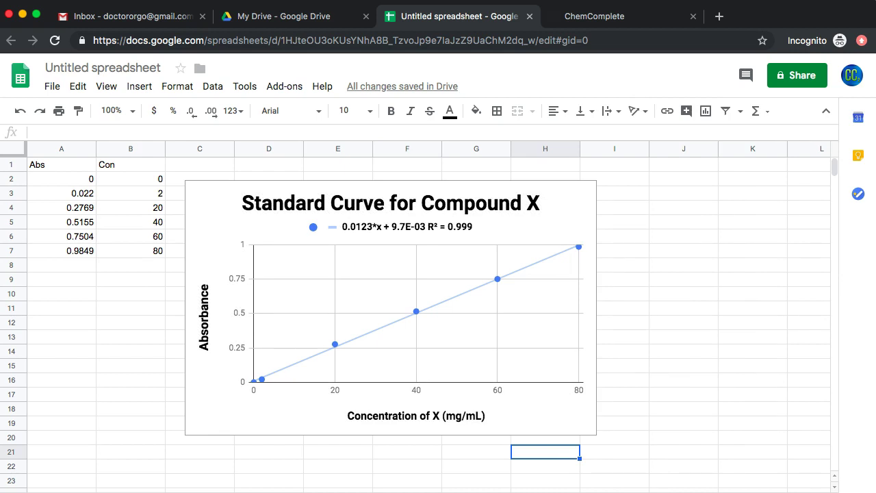
# Switch to the ChemComplete website and open the Free Standard Curve Calibration Guide from its Free Resources page.
pyautogui.click(594, 16)
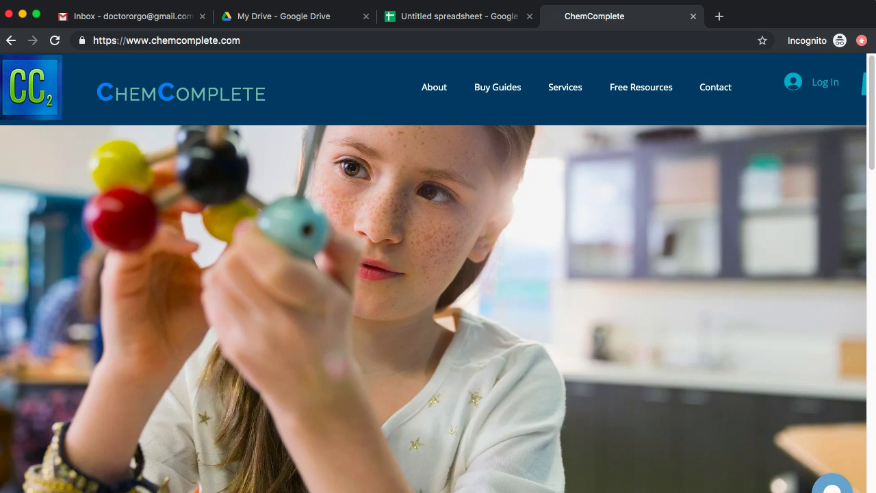
pyautogui.scroll(-10, 438, 273)
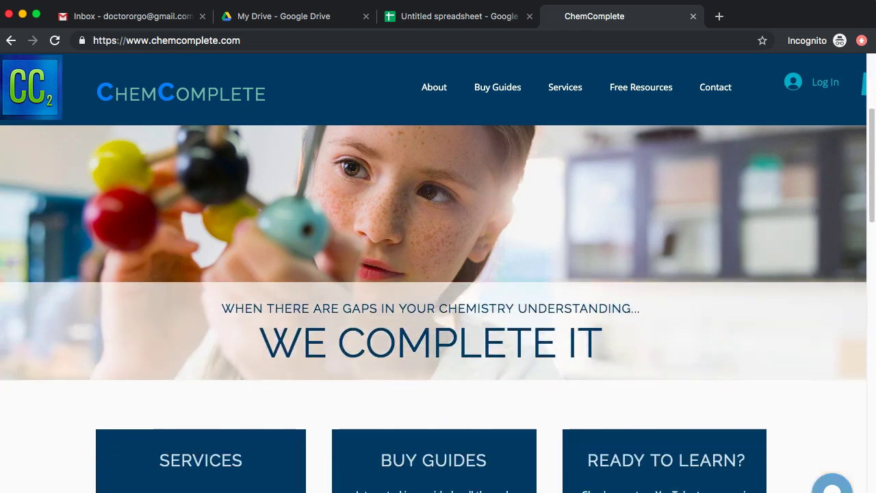
pyautogui.scroll(10, 438, 274)
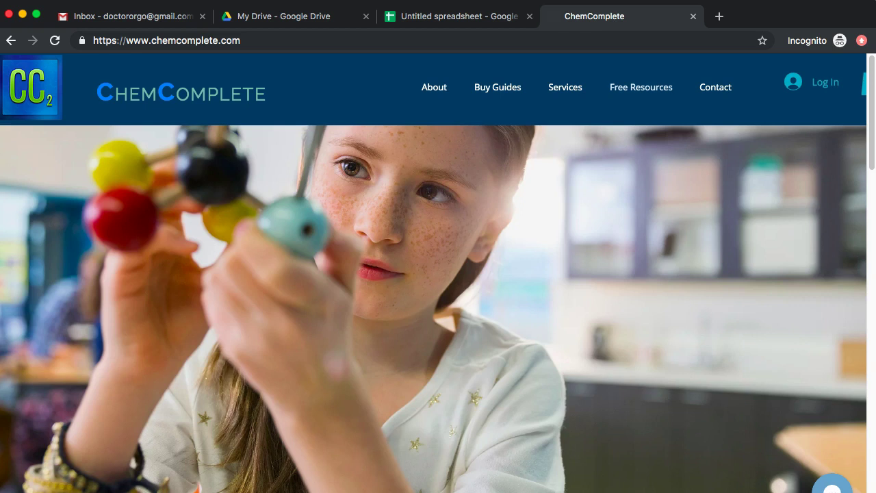
pyautogui.click(641, 87)
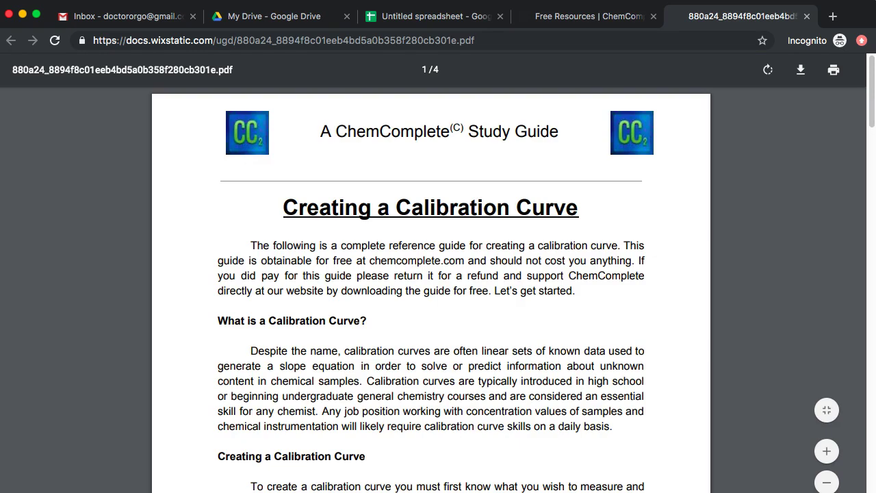
# Read through the "Creating a Calibration Curve" study guide, examining its example chart, data table, slope equation and R² note.
pyautogui.scroll(-5, 437, 274)
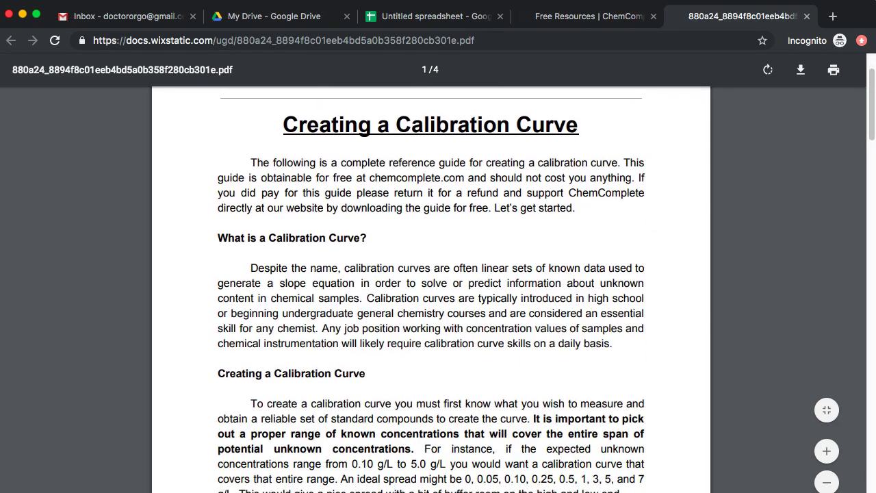
pyautogui.scroll(-7, 438, 274)
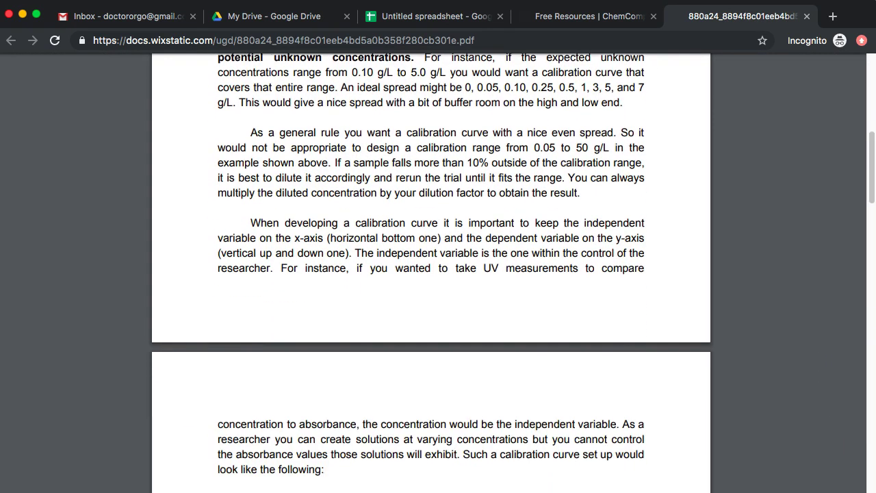
pyautogui.scroll(-3, 438, 273)
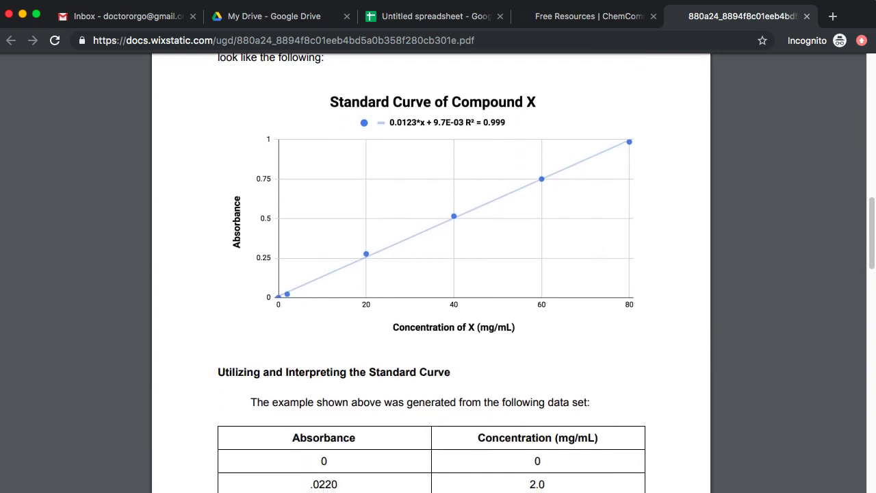
pyautogui.scroll(-7, 437, 273)
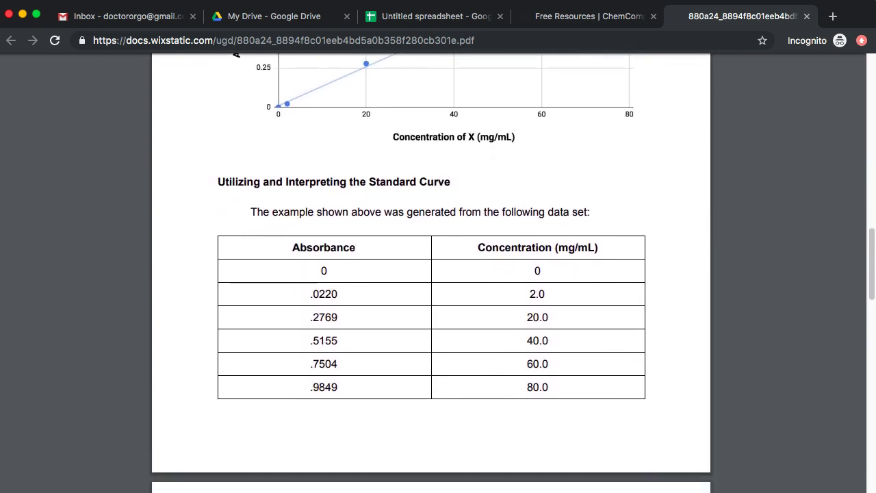
pyautogui.scroll(-4, 438, 274)
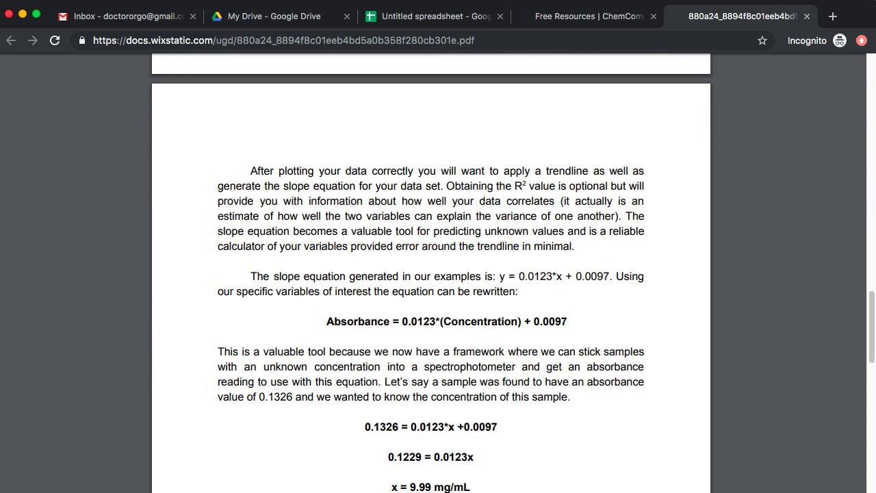
pyautogui.scroll(-4, 438, 273)
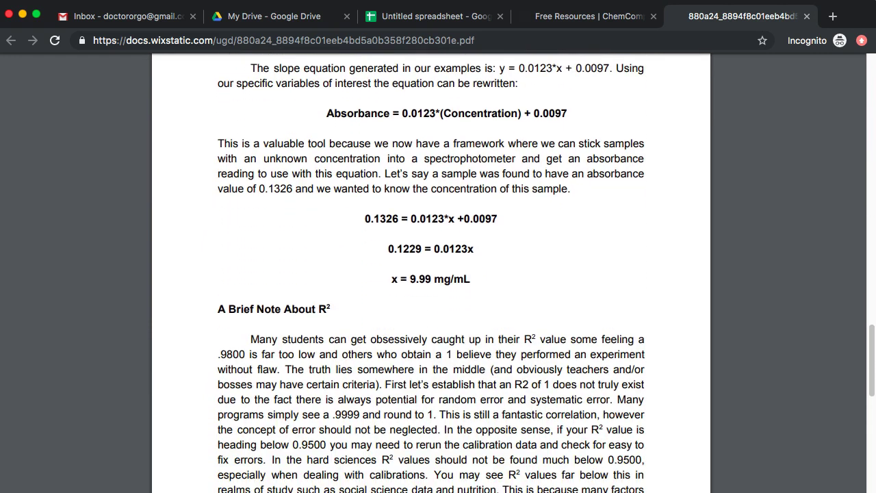
pyautogui.scroll(-5, 438, 273)
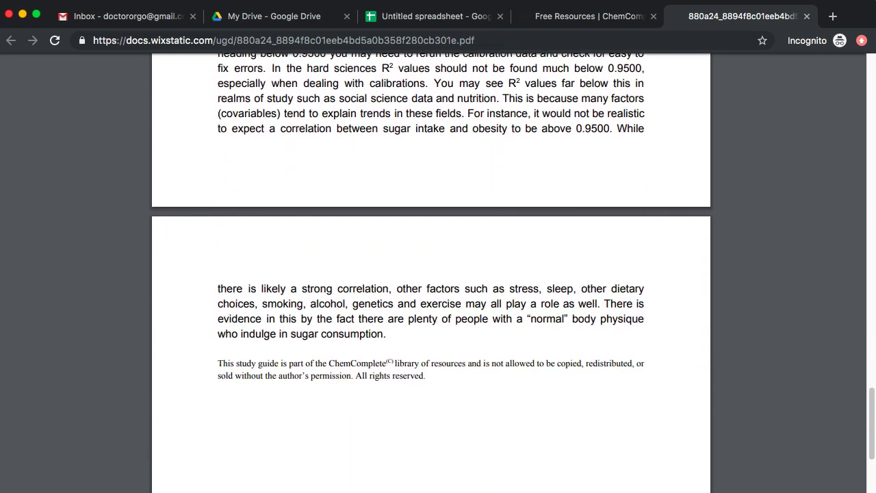
pyautogui.scroll(15, 438, 273)
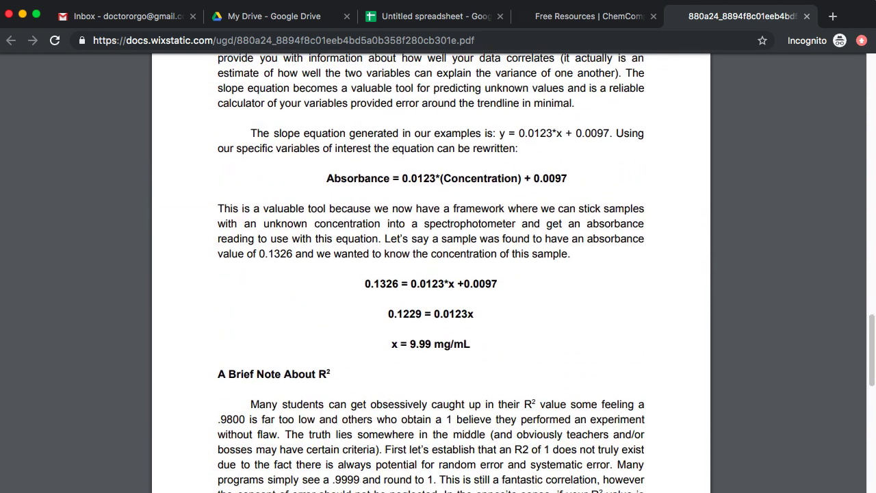
pyautogui.scroll(20, 438, 273)
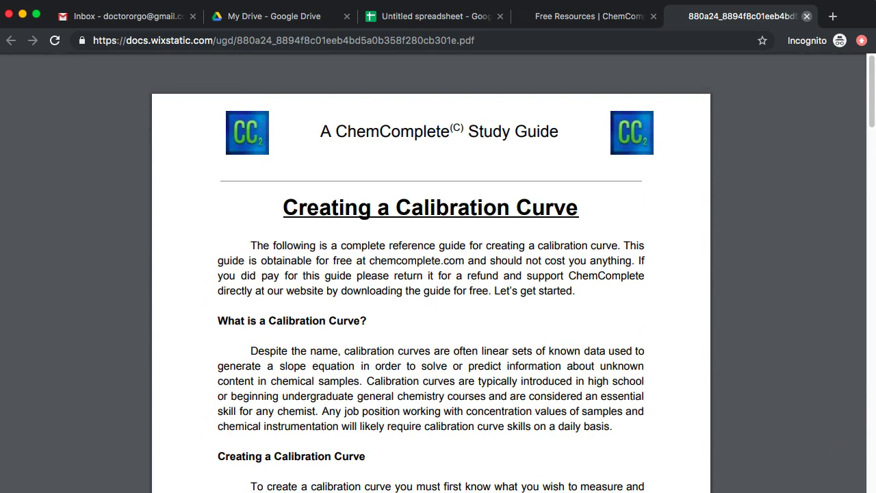
# Close the calibration guide and open the Buy Guides page of the ChemComplete website.
pyautogui.click(806, 15)
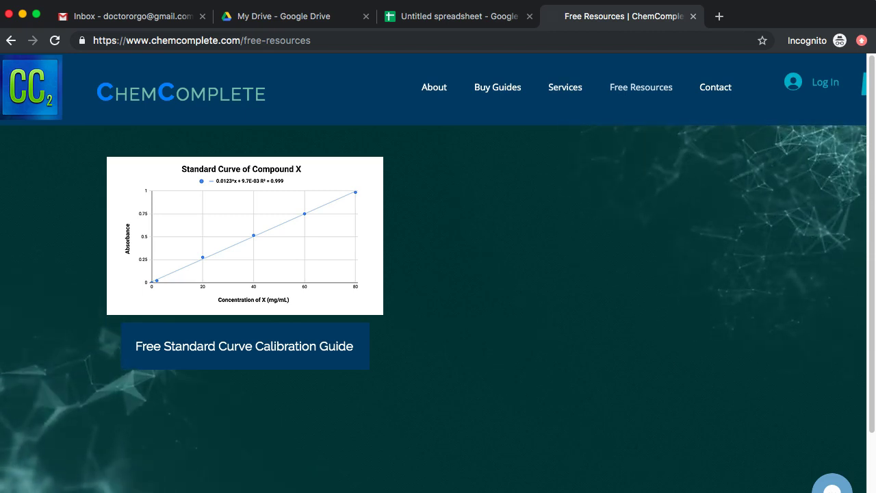
pyautogui.click(497, 87)
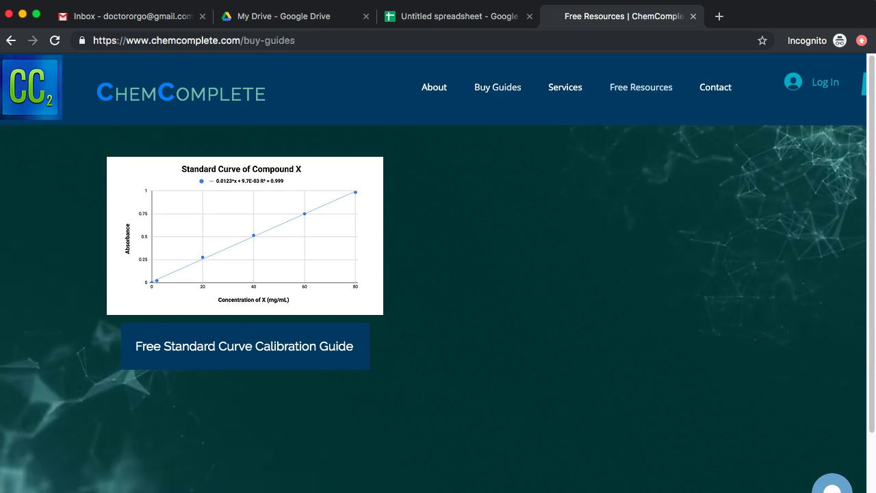